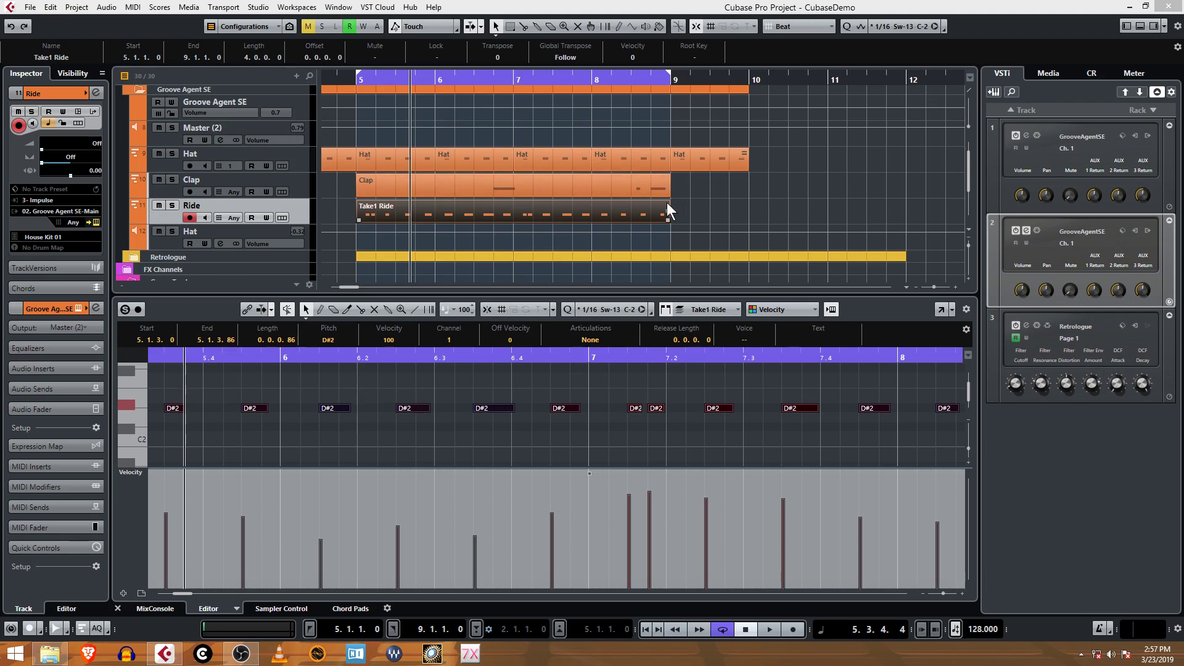
# Duplicate the Ride MIDI track and delete the copied event from the duplicate
pyautogui.scroll(-1, 350, 216)
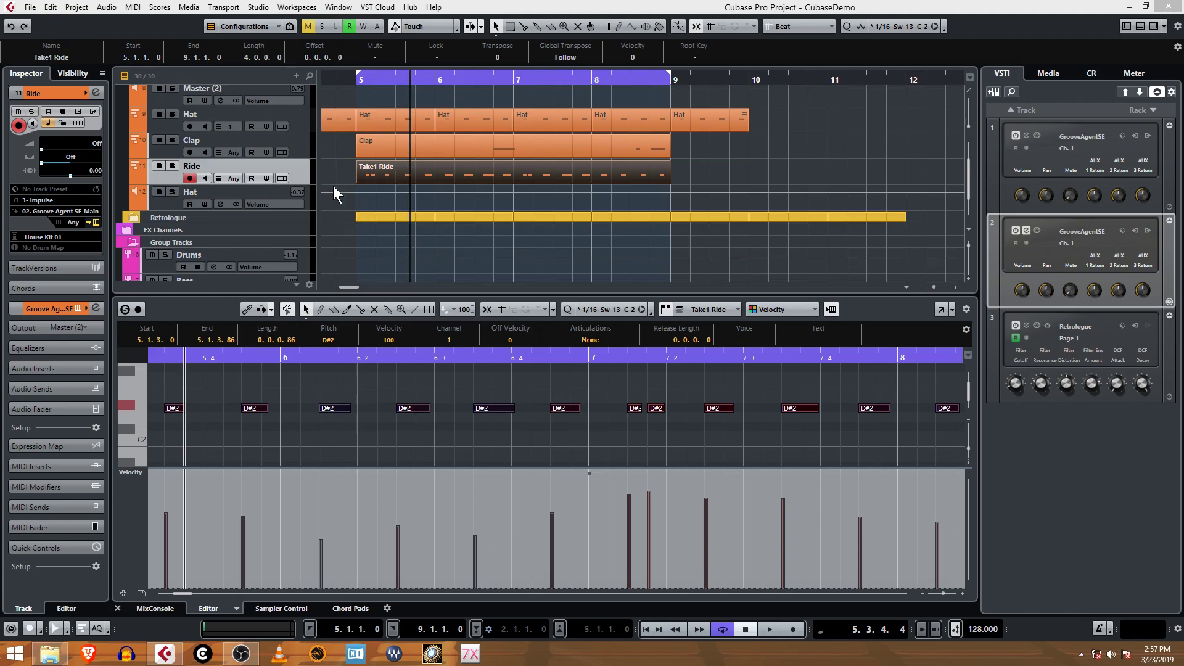
pyautogui.rightClick(304, 173)
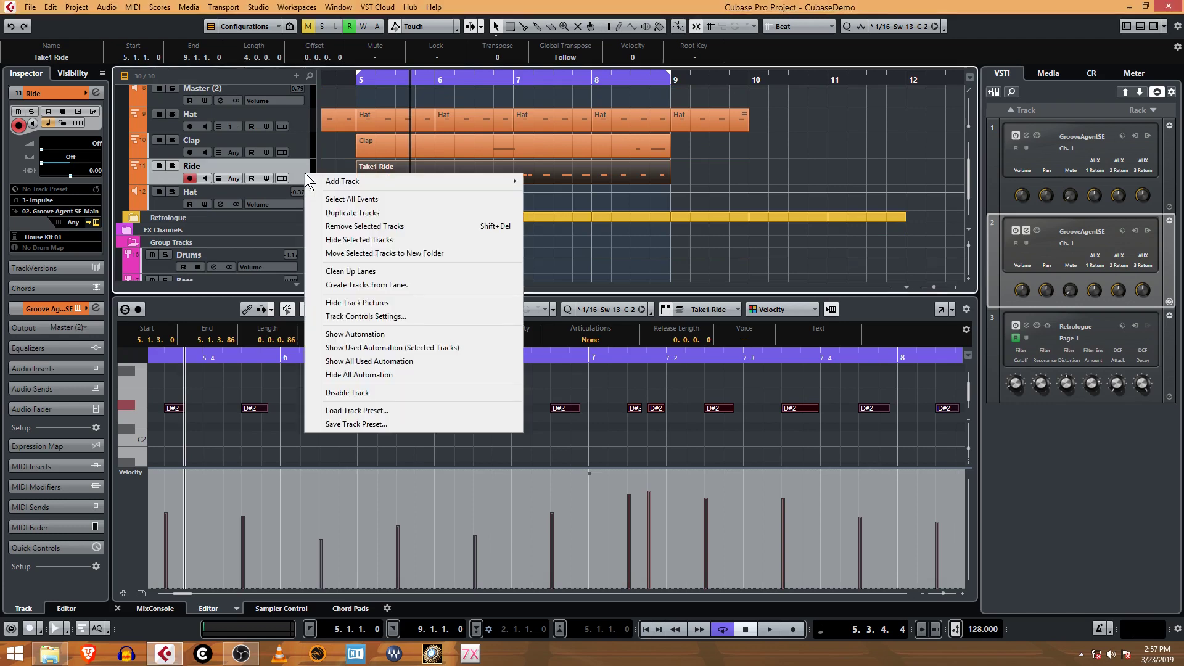
pyautogui.click(370, 213)
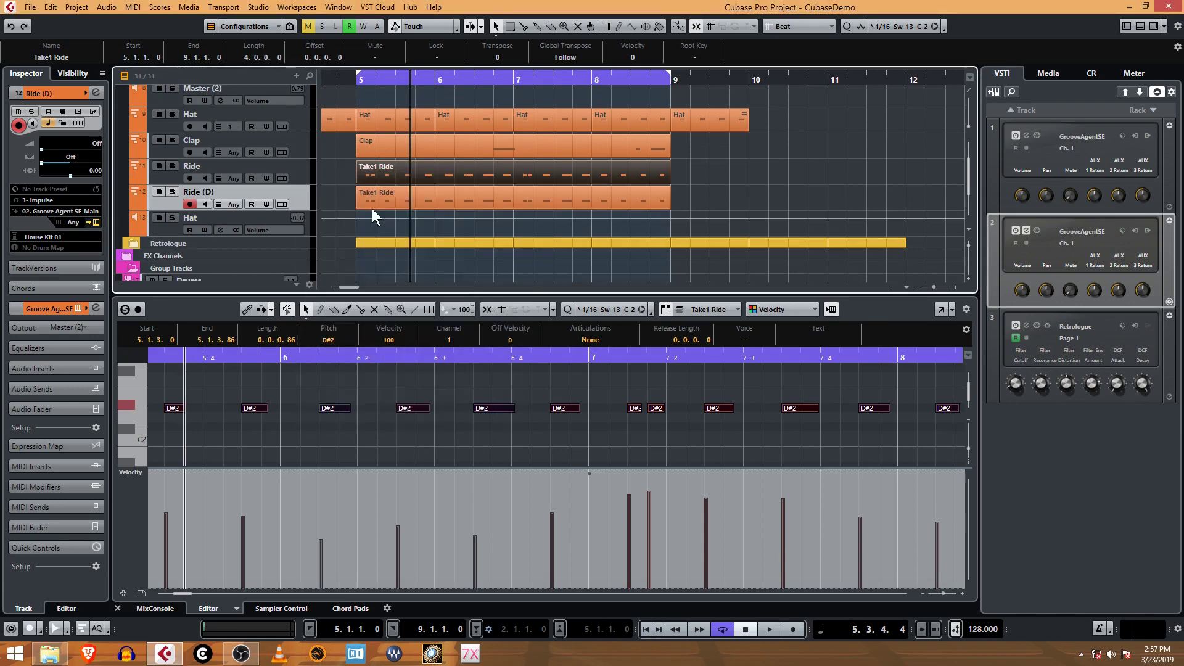
pyautogui.rightClick(301, 196)
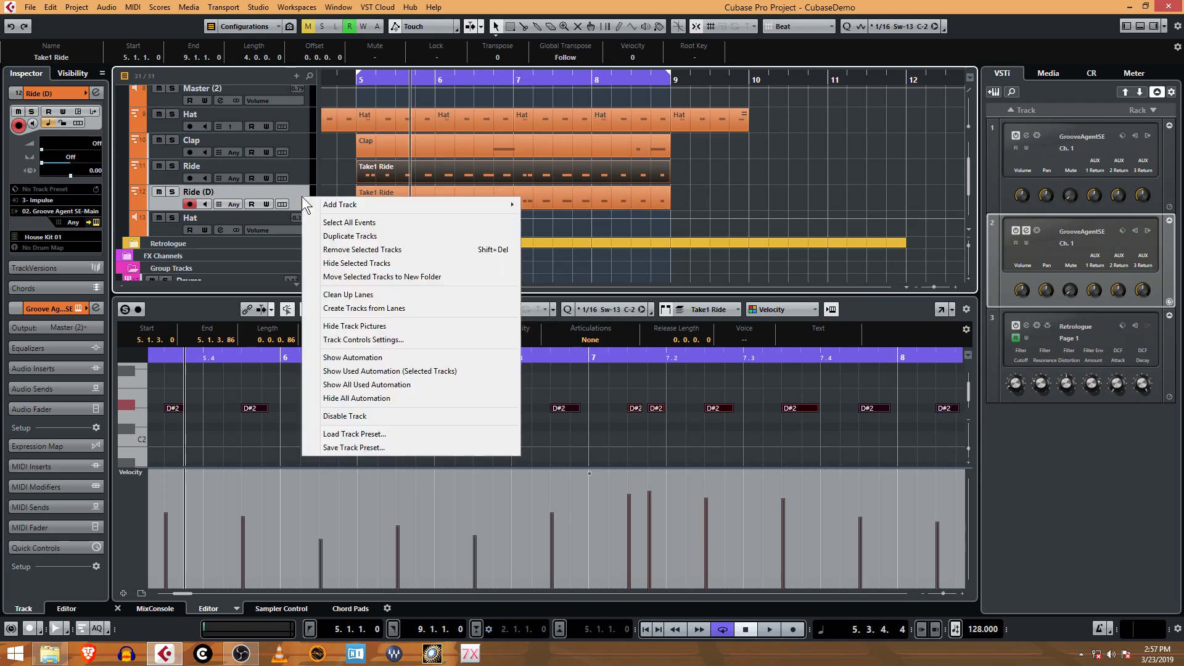
pyautogui.click(375, 222)
pyautogui.press('Delete')
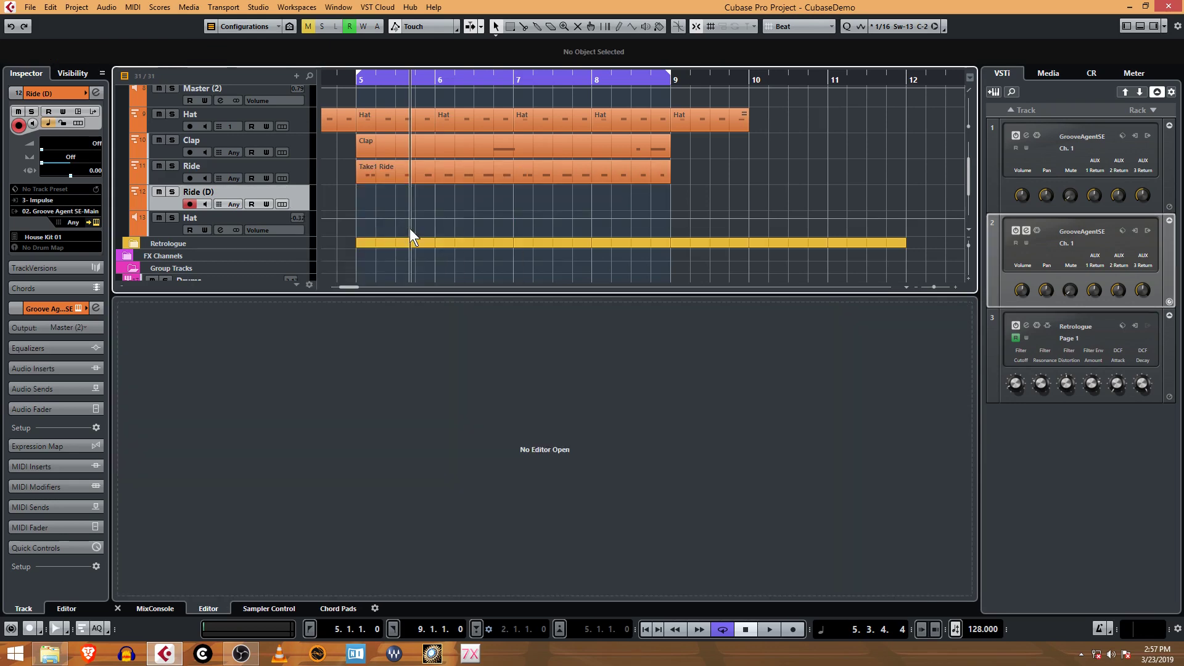
# Rename the duplicated Ride track as Hat Open and move it above the Clap track
pyautogui.doubleClick(404, 197)
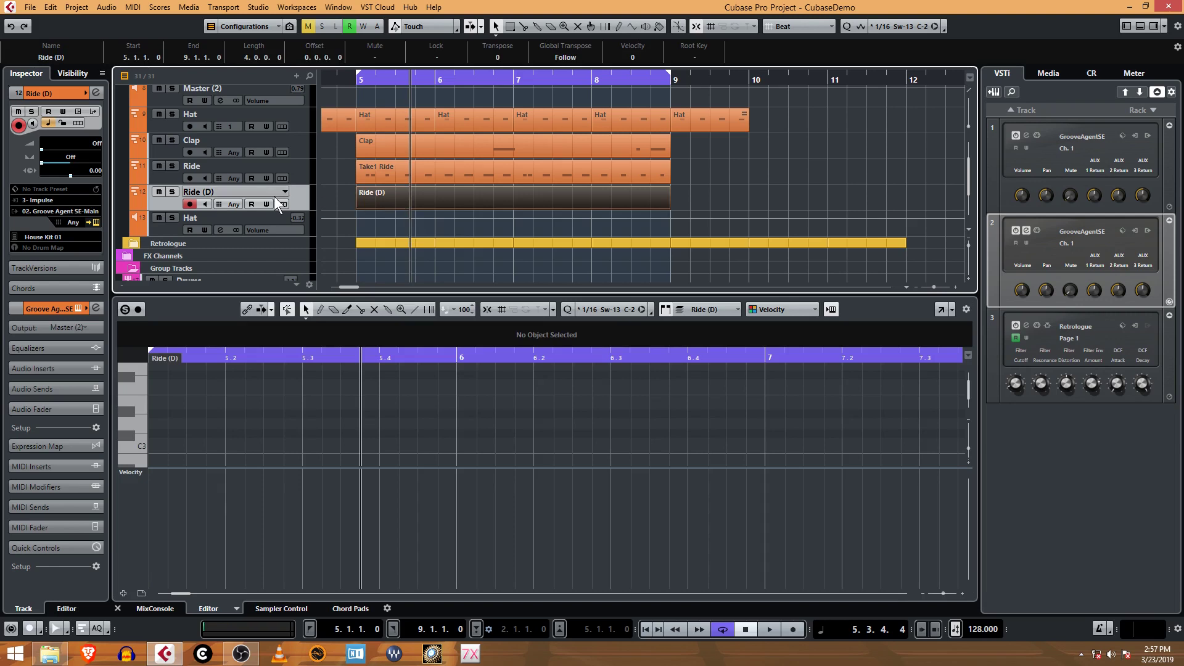
pyautogui.press('Delete')
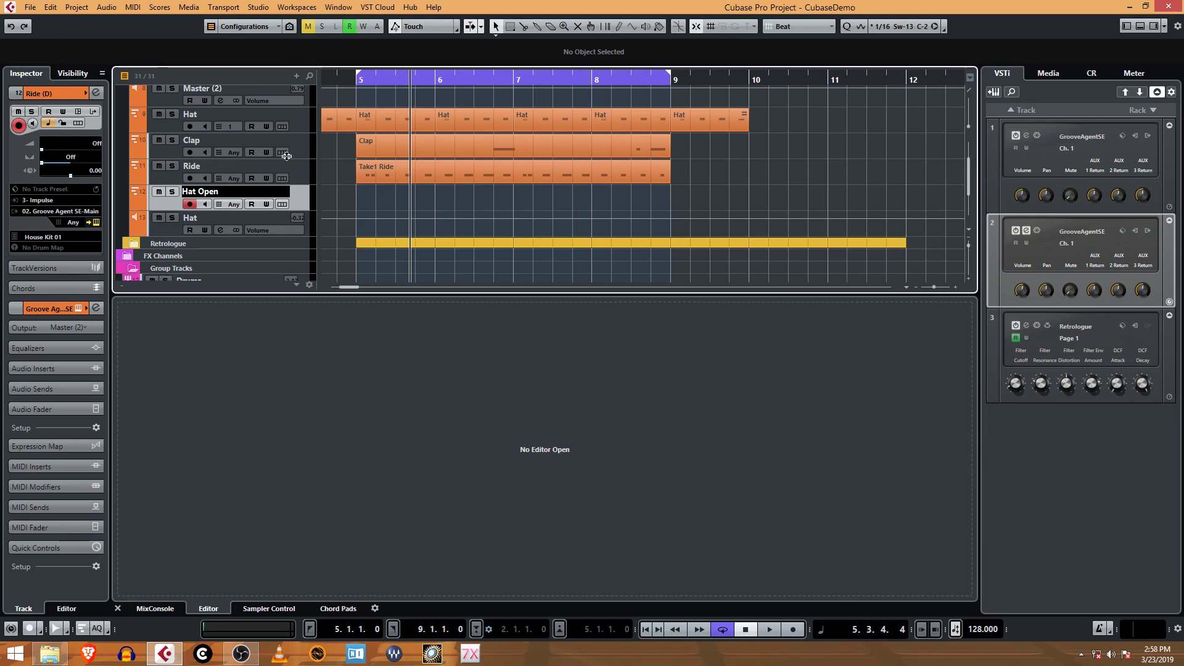
pyautogui.press('Return')
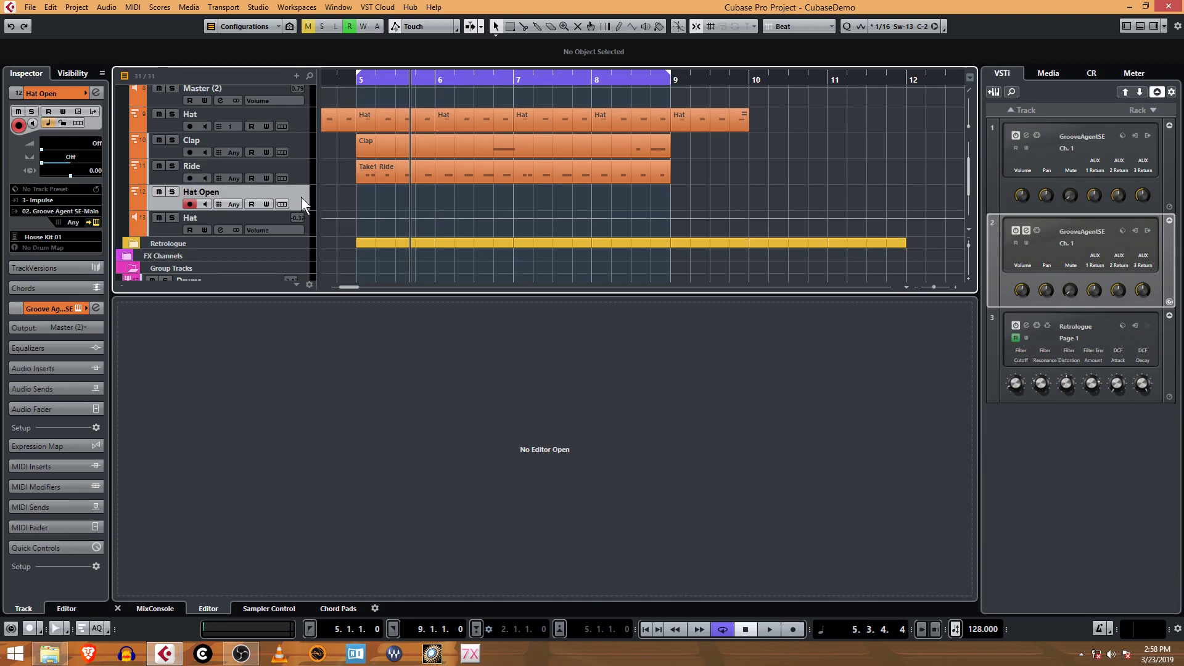
pyautogui.moveTo(306, 159); pyautogui.dragTo(305, 149)
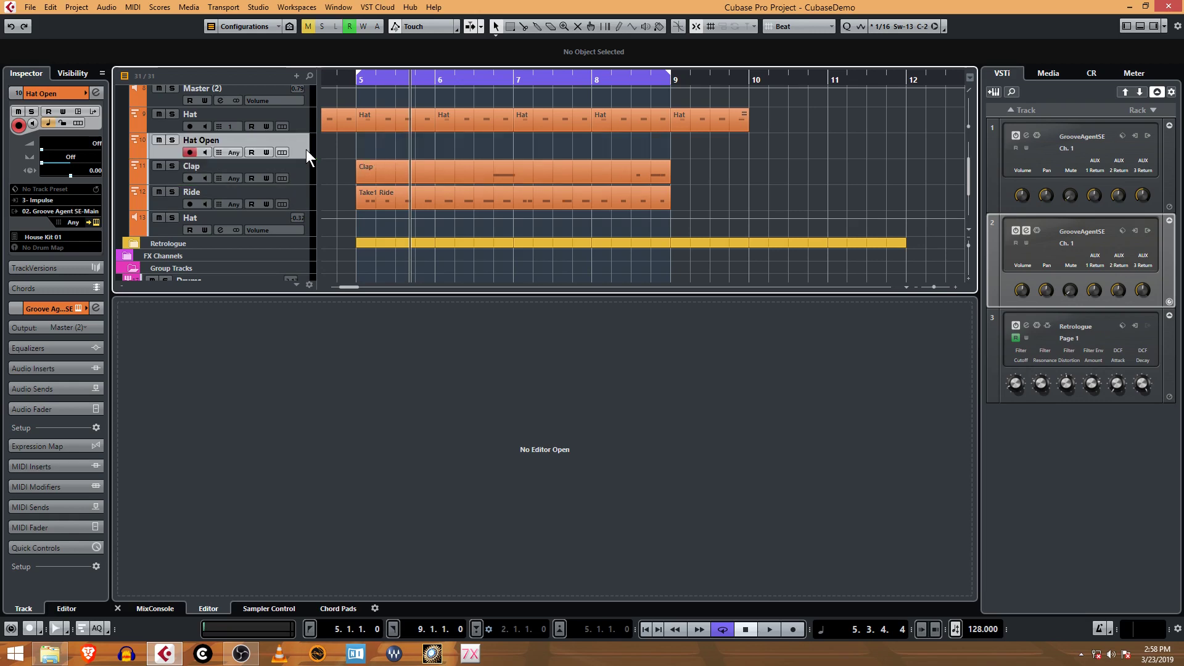
# Create an empty part on the Hat Open track and shorten both the cycle range and the part to bars 5–7
pyautogui.doubleClick(378, 141)
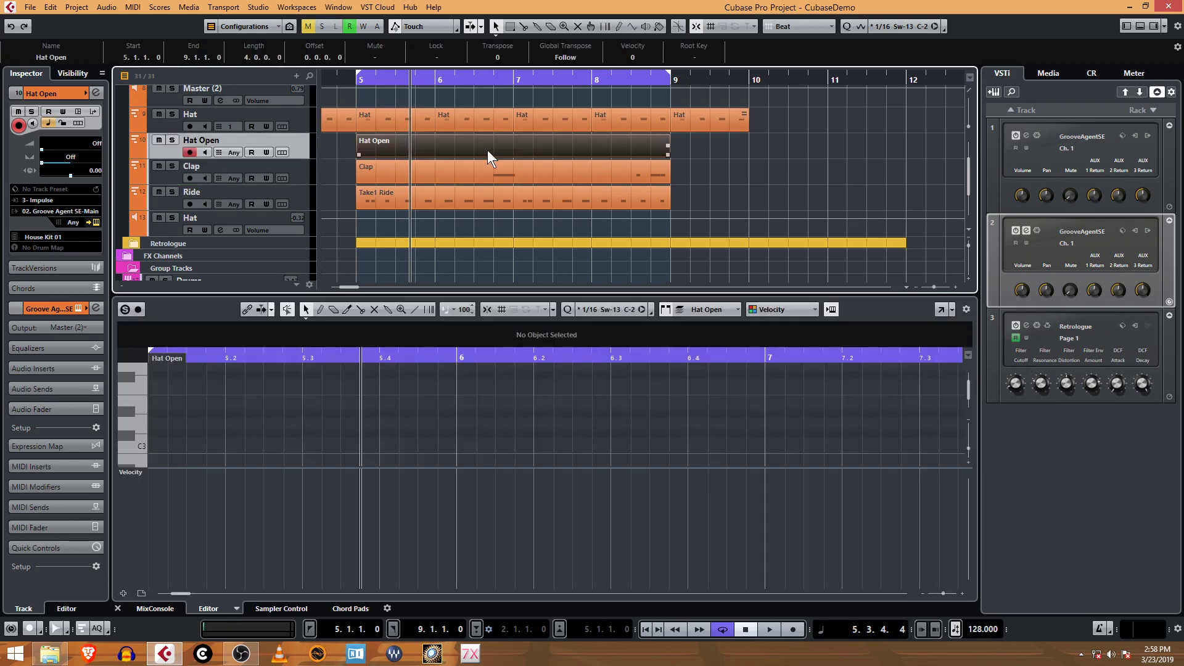
pyautogui.click(653, 161)
pyautogui.click(486, 97)
pyautogui.moveTo(669, 76); pyautogui.dragTo(517, 81)
pyautogui.moveTo(664, 154); pyautogui.dragTo(509, 153)
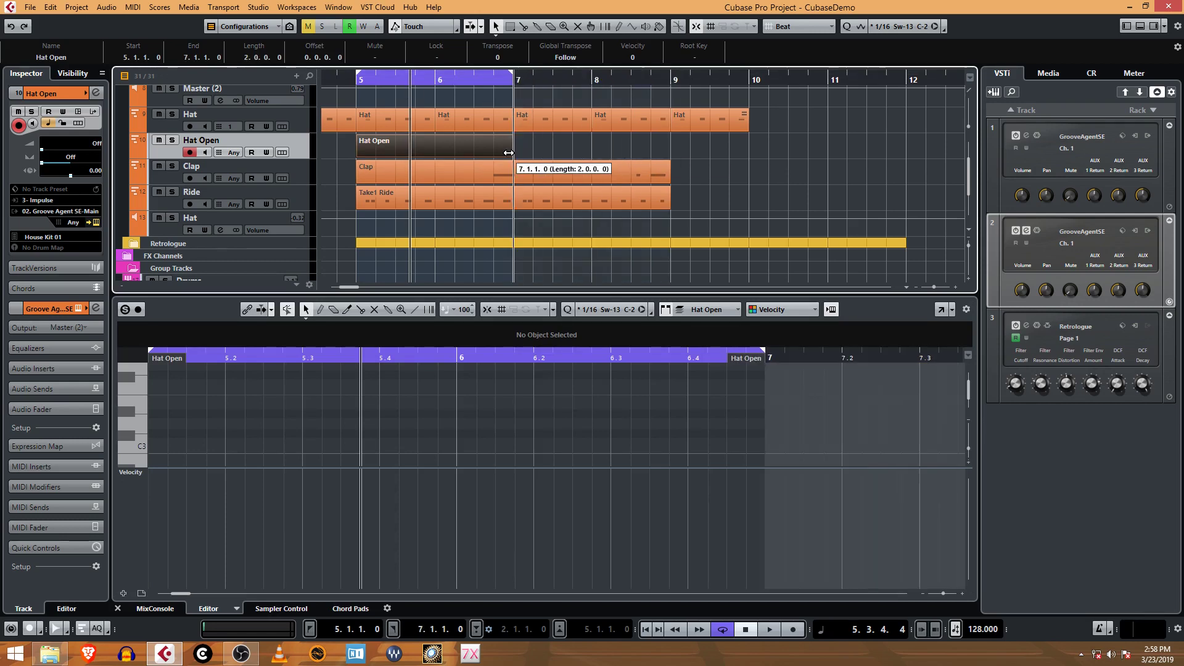
# Play the loop from bar 5 and check the open hi-hat pad in Groove Agent SE's House Kit 01
pyautogui.press('KP_1')
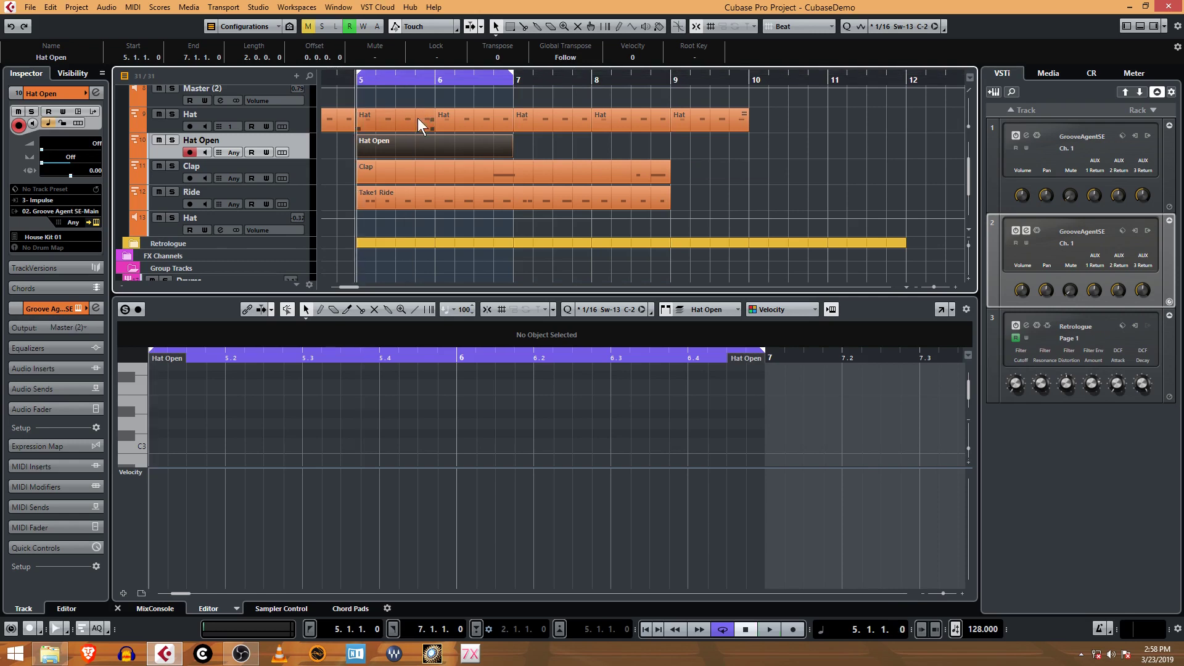
pyautogui.press('space')
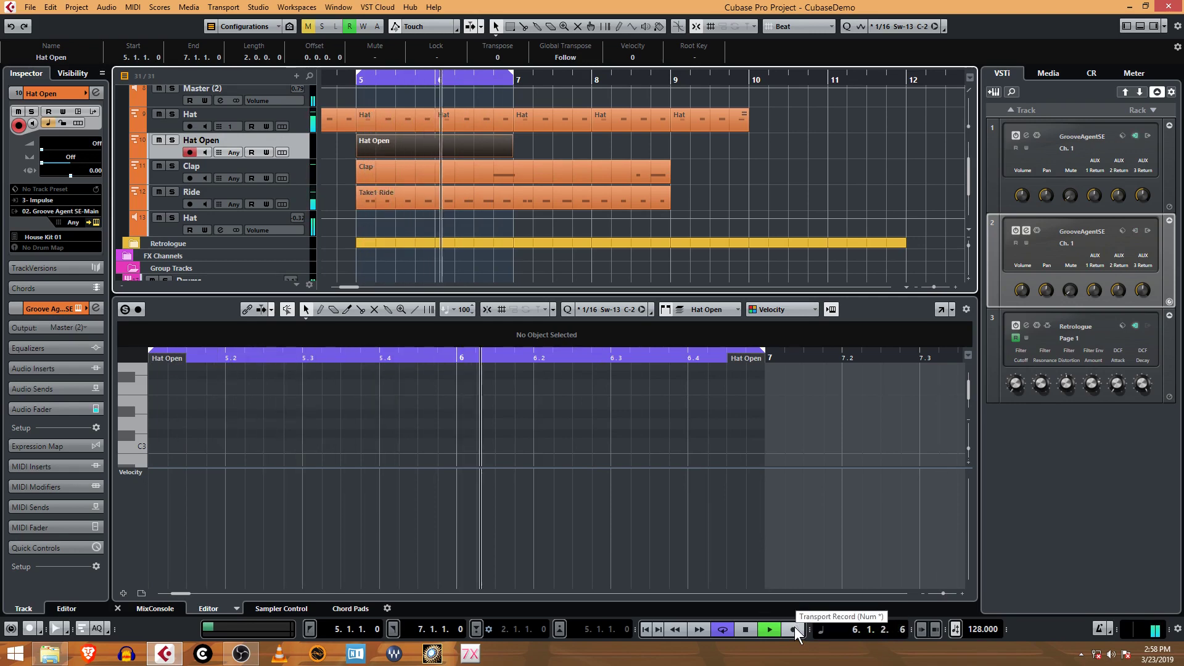
pyautogui.moveTo(1183, 243)
pyautogui.mouseDown()
pyautogui.moveTo(771, 202)
pyautogui.moveTo(744, 143)
pyautogui.mouseUp()
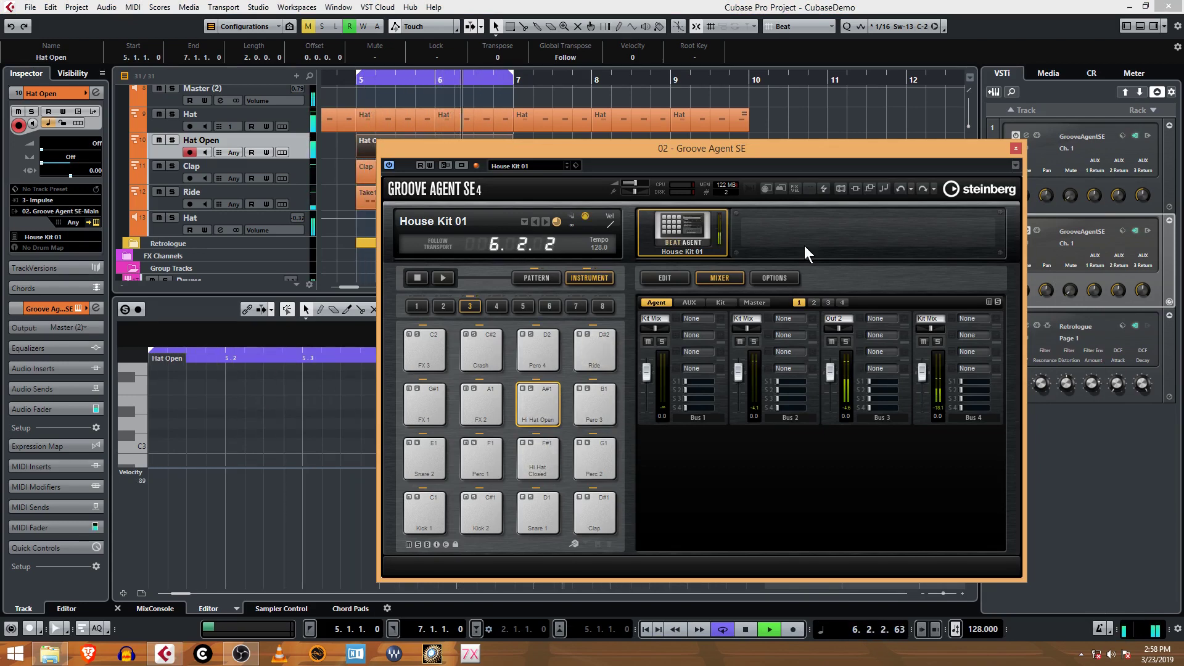
pyautogui.click(1016, 148)
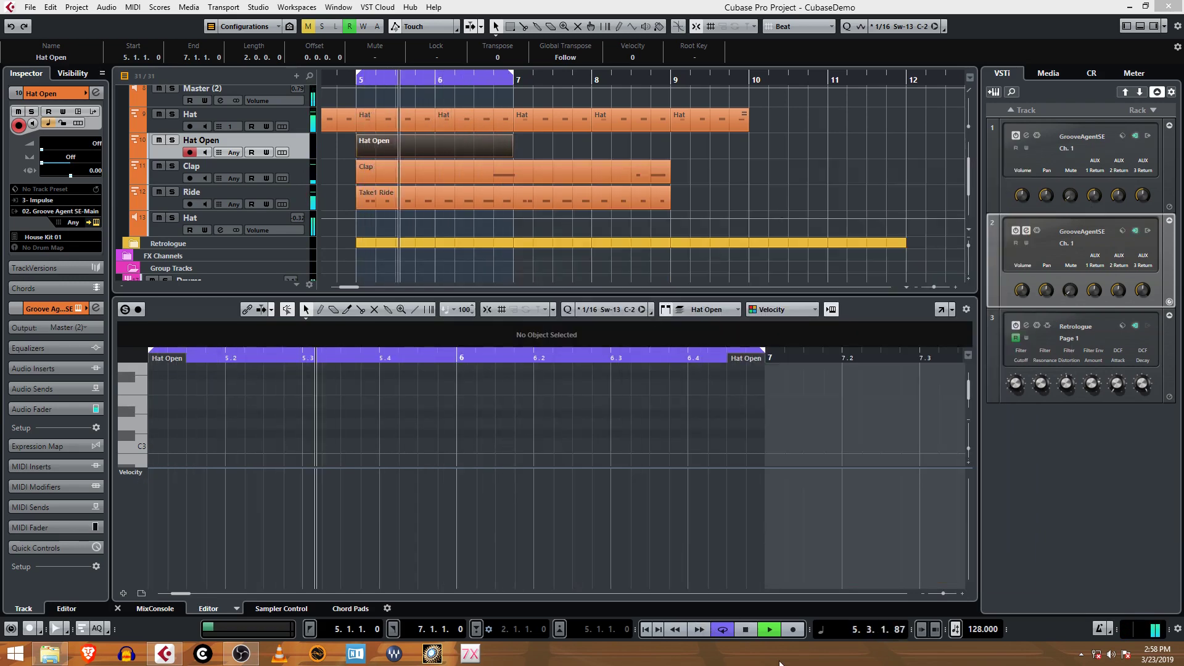
# Record an open hi-hat take on the Hat Open track within the two-bar loop and clear the overlapping empty part
pyautogui.click(796, 629)
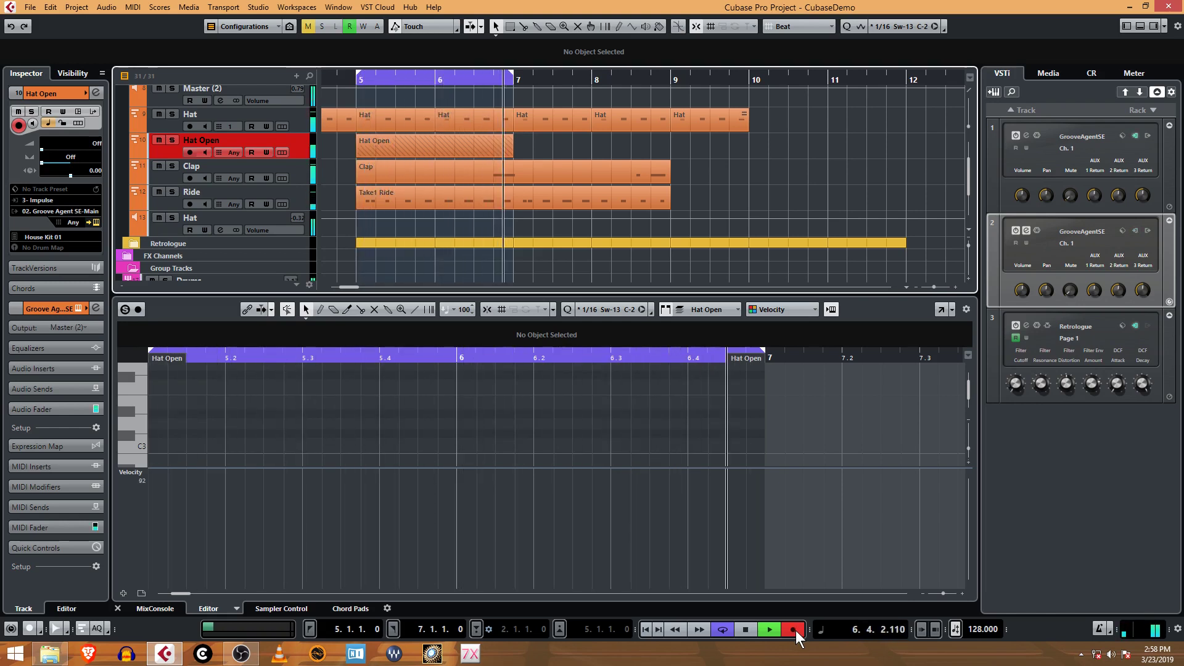
pyautogui.click(795, 629)
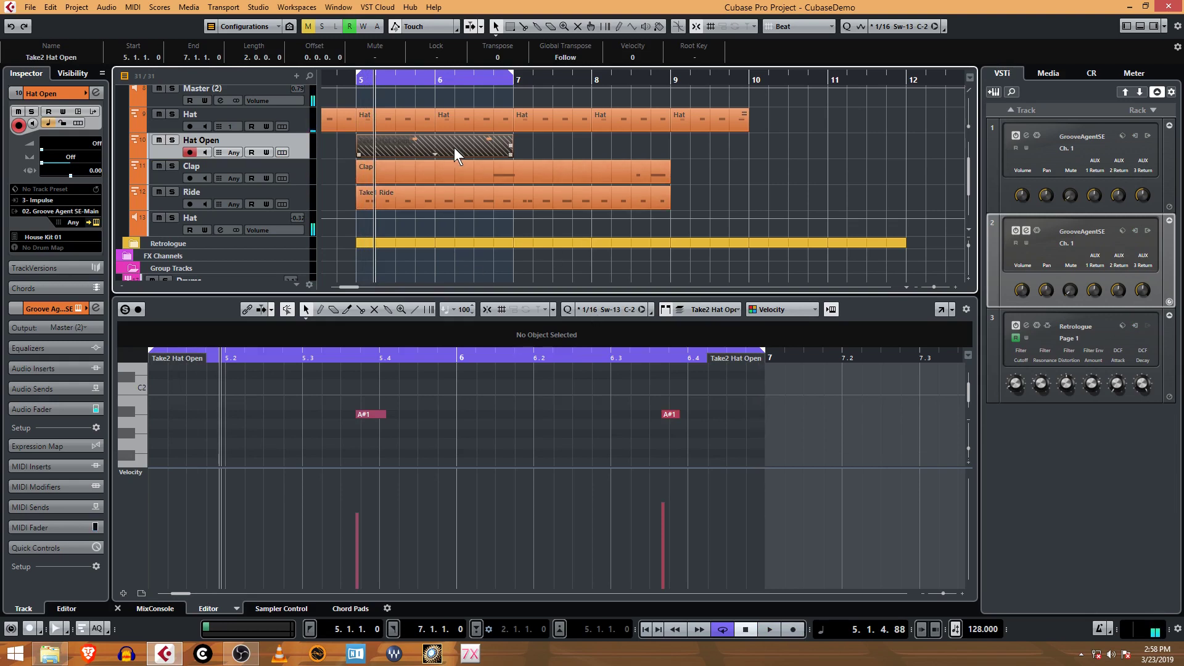
pyautogui.moveTo(454, 147); pyautogui.dragTo(399, 153)
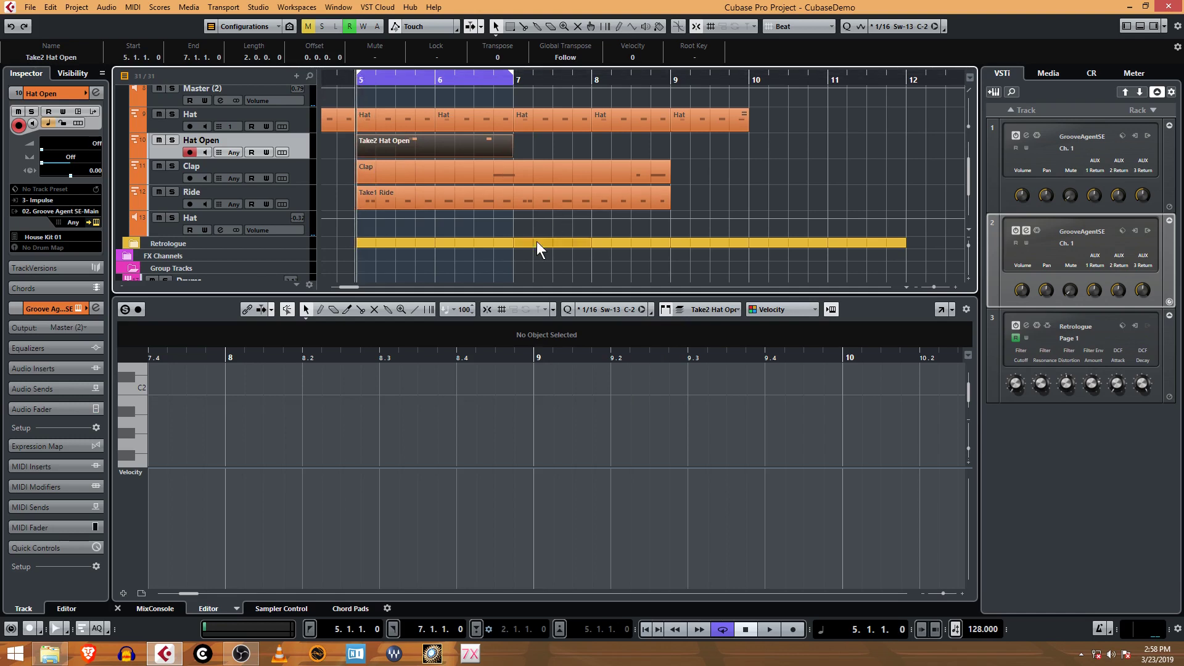
# Play back the recorded Hat Open take and bring its notes into view in the key editor
pyautogui.press('space')
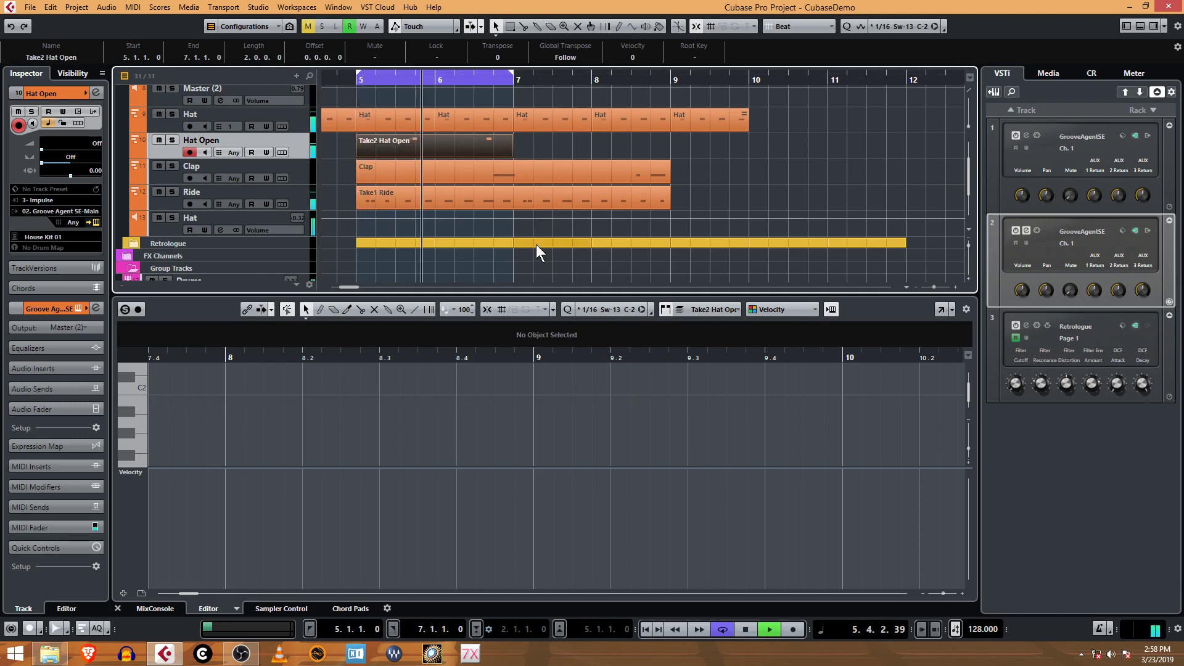
pyautogui.press('space')
pyautogui.scroll(5, 500, 453)
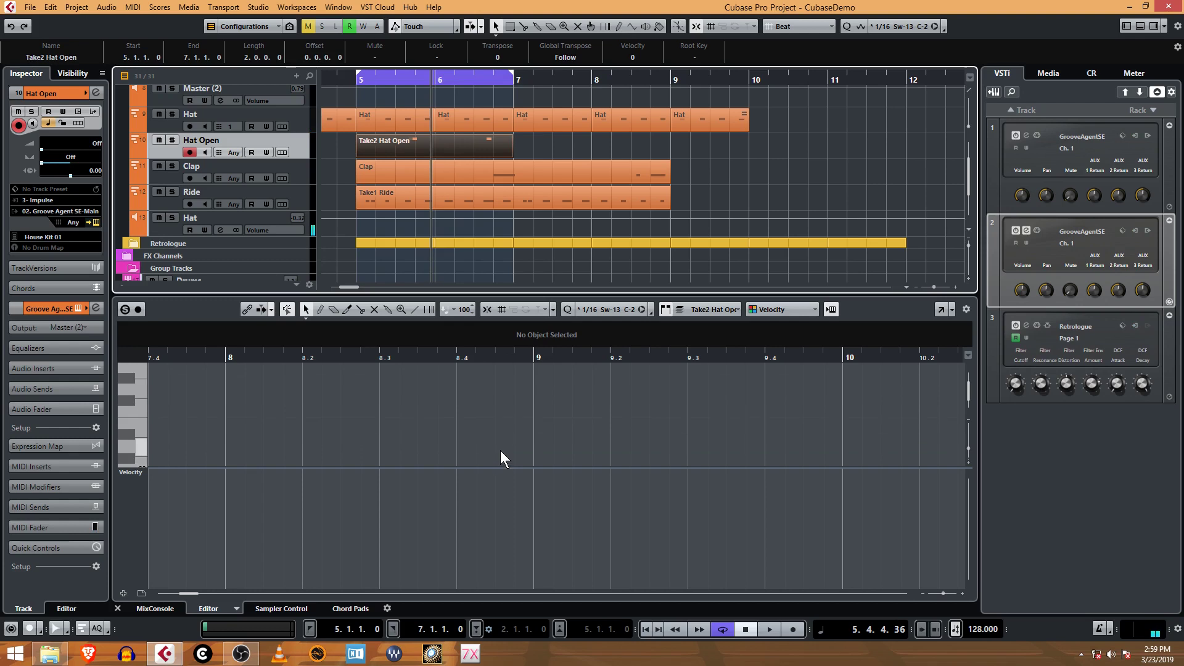
pyautogui.click(443, 143)
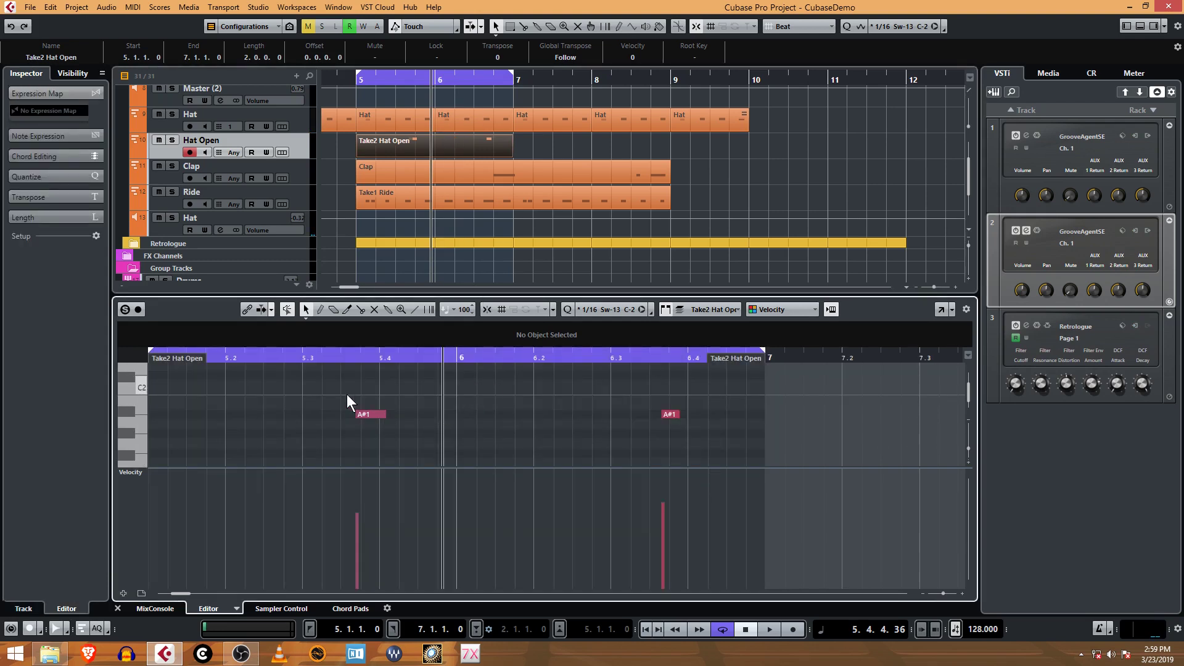
# Align the two recorded A#1 notes to about 5.3.4 and 6.3.4 and trim them to roughly one sixteenth
pyautogui.moveTo(346, 394); pyautogui.dragTo(423, 434)
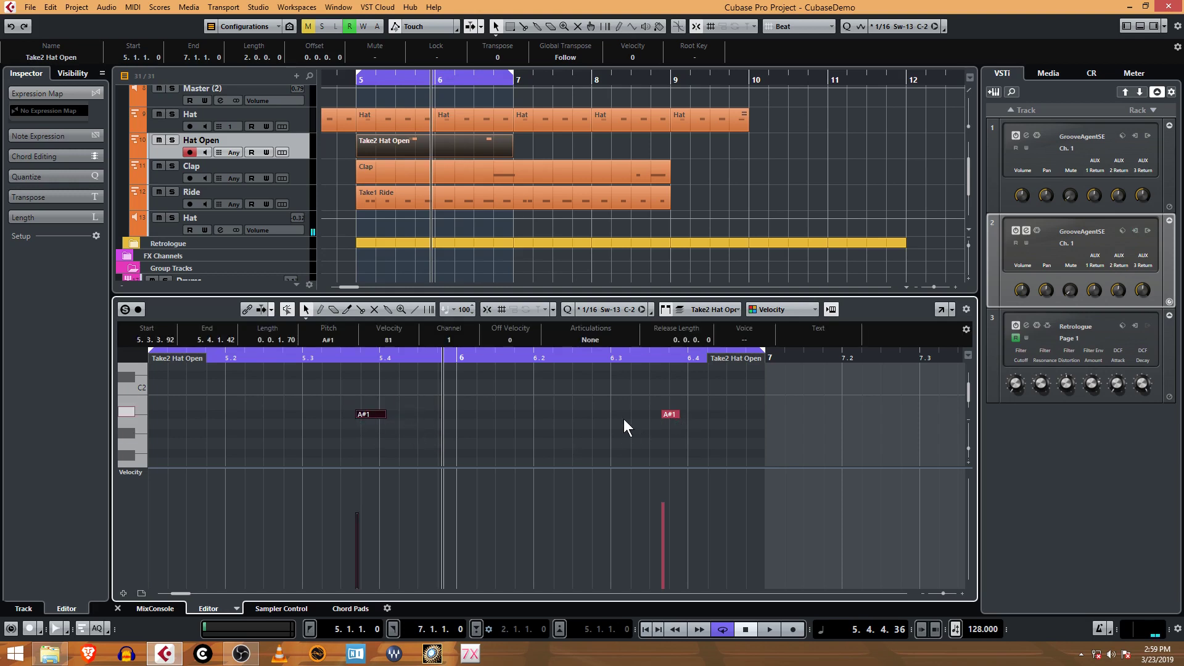
pyautogui.moveTo(371, 416); pyautogui.dragTo(380, 415)
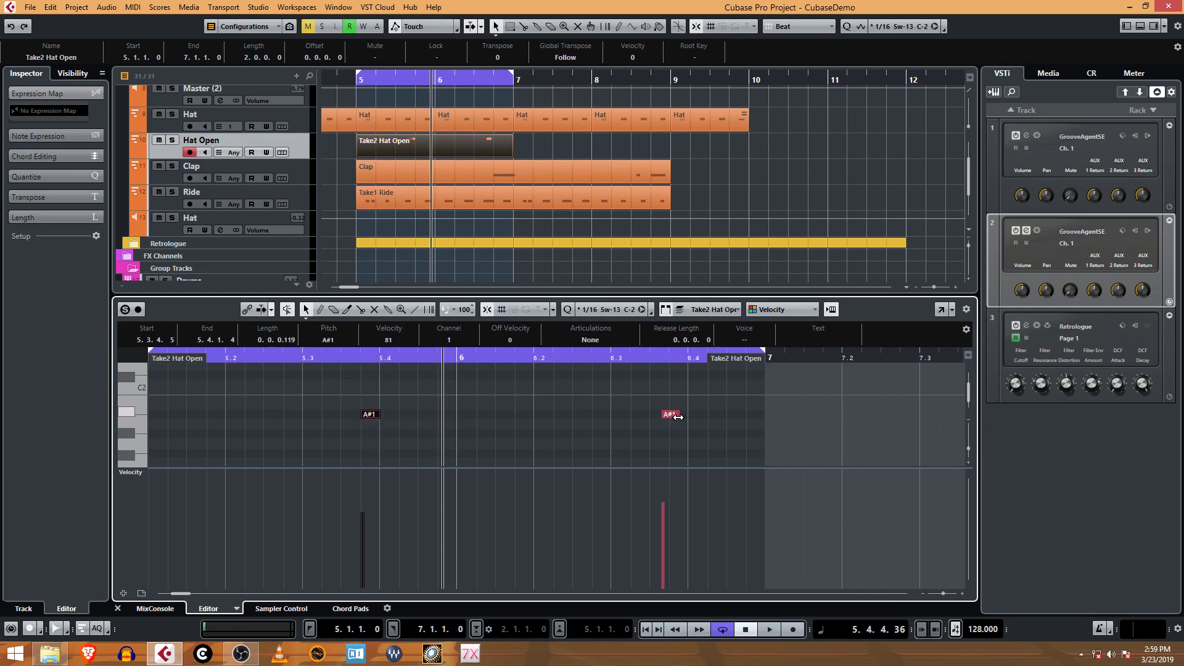
pyautogui.moveTo(662, 417); pyautogui.dragTo(683, 416)
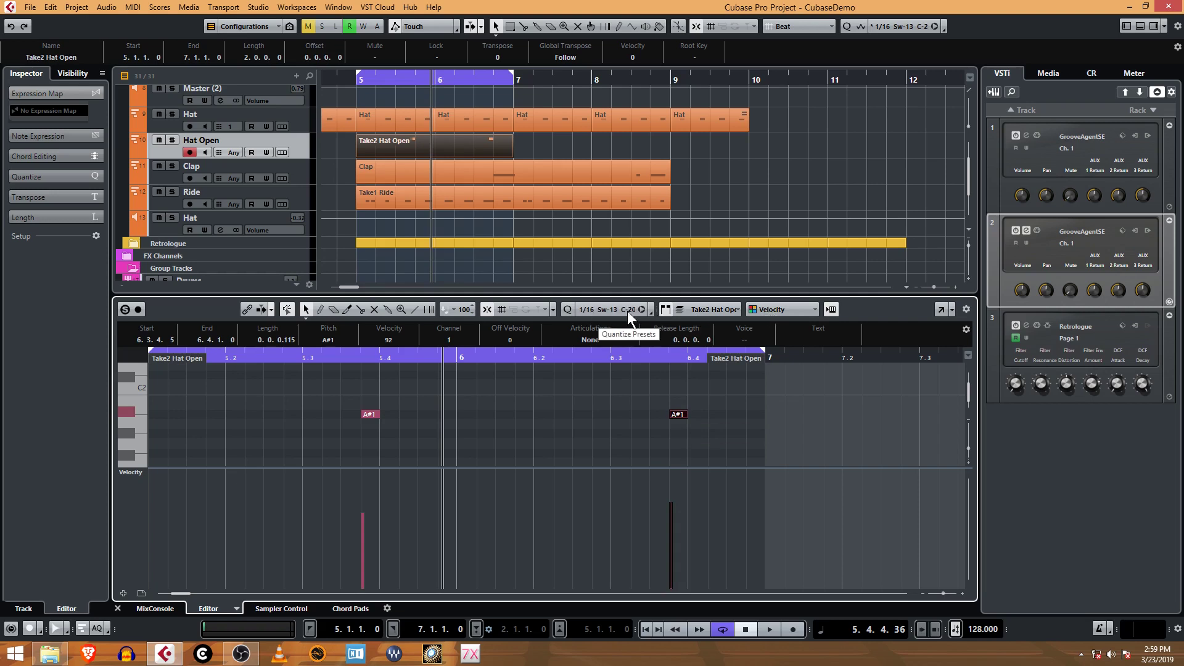
pyautogui.click(555, 442)
pyautogui.moveTo(555, 442); pyautogui.dragTo(712, 438)
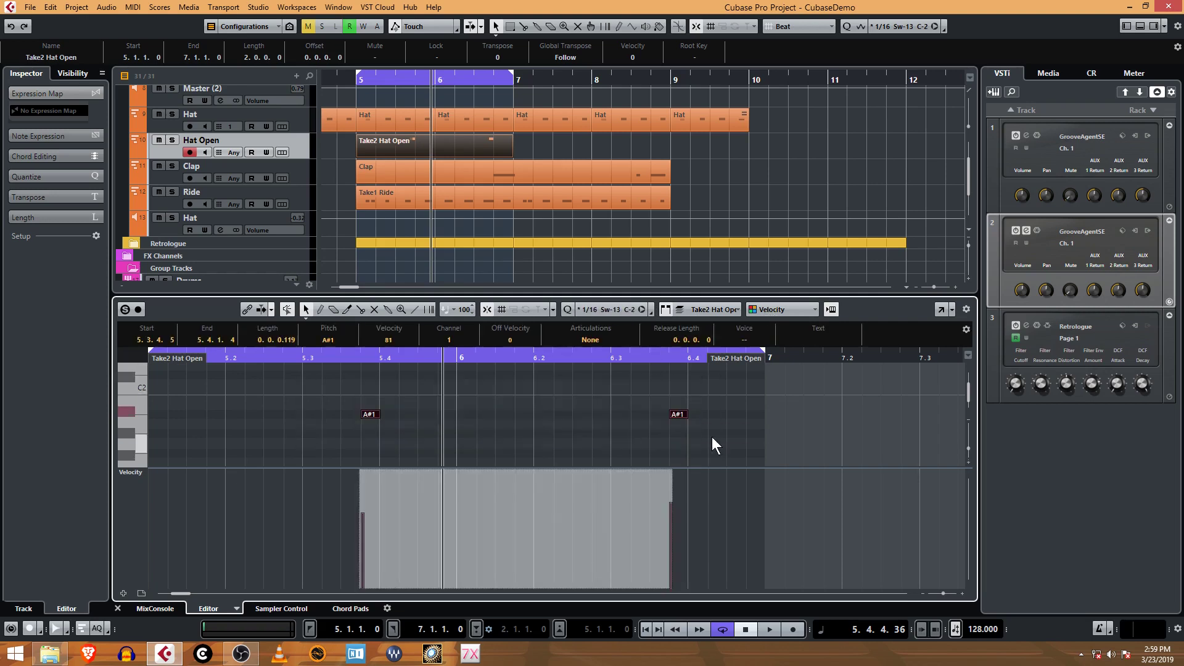
pyautogui.click(626, 410)
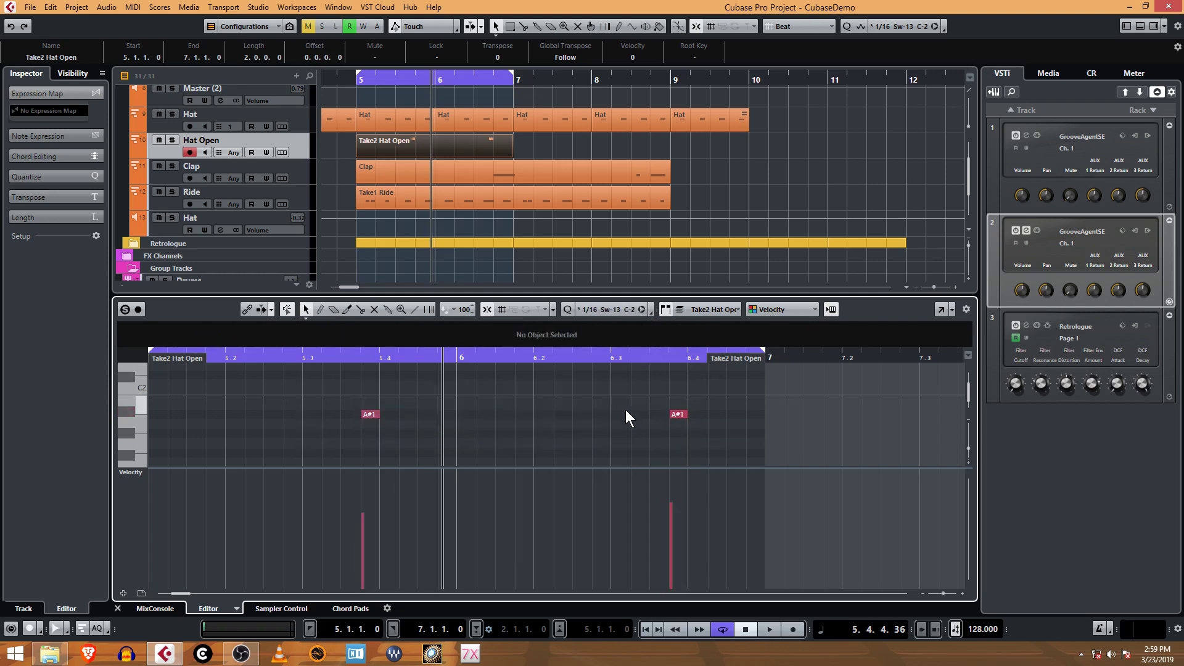
# Loop playback from bar 5 and add A#1 notes at 5.4.3 and 6.4.3 in the Hat Open take
pyautogui.click(360, 80)
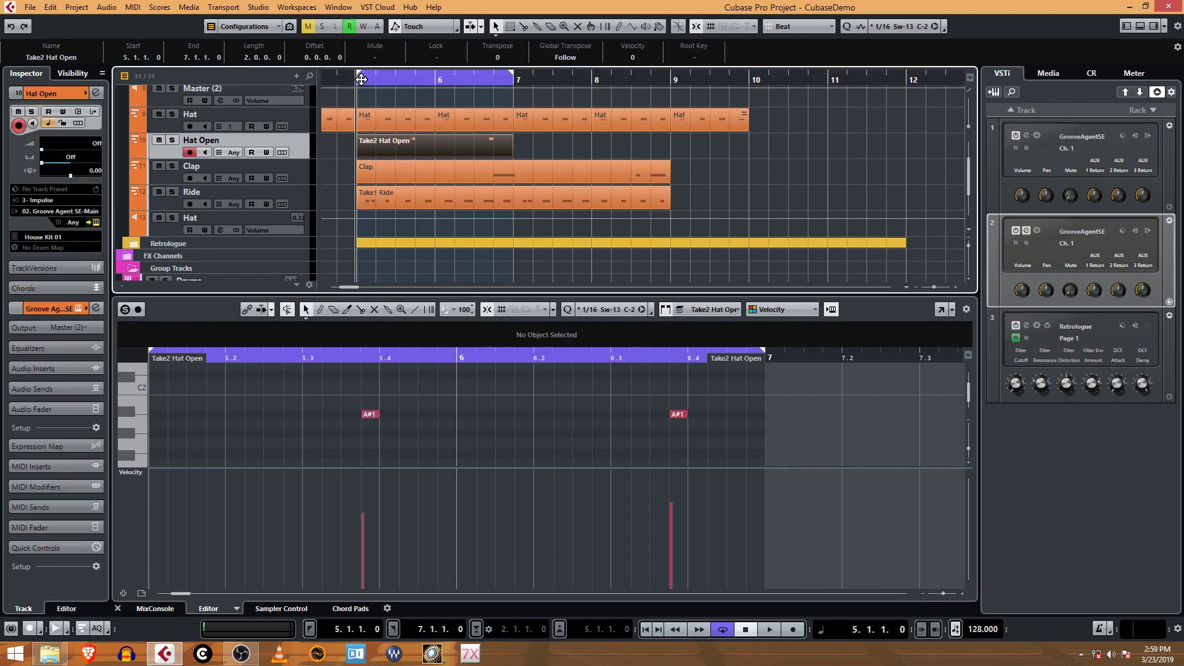
pyautogui.press('space')
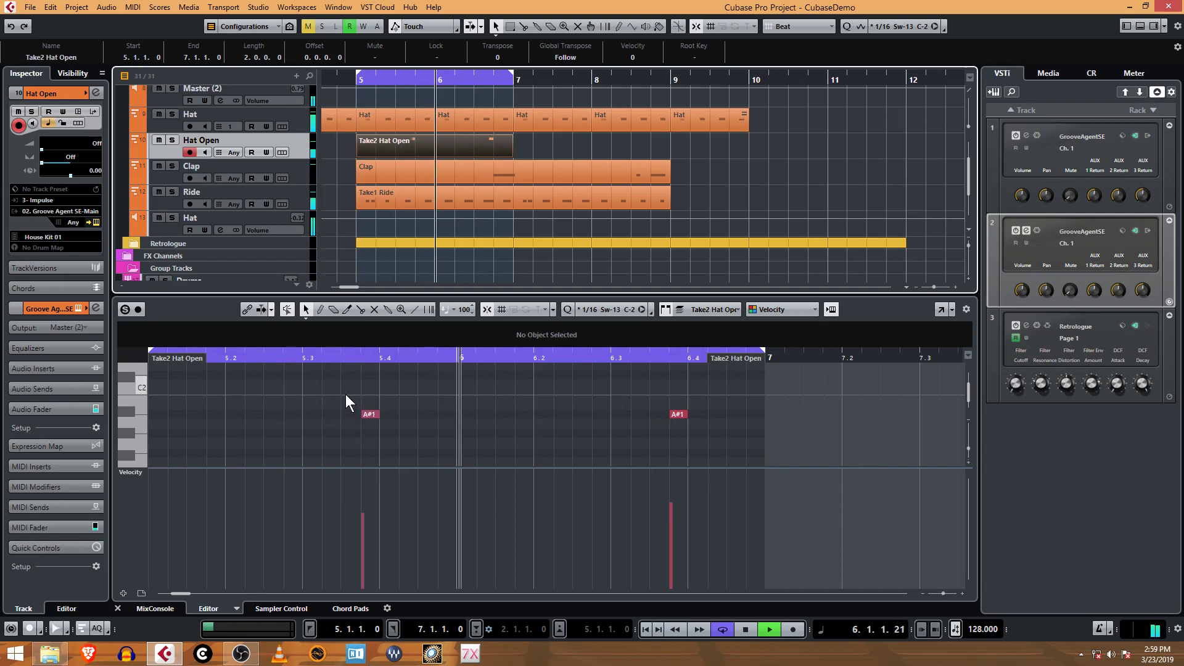
pyautogui.click(424, 416)
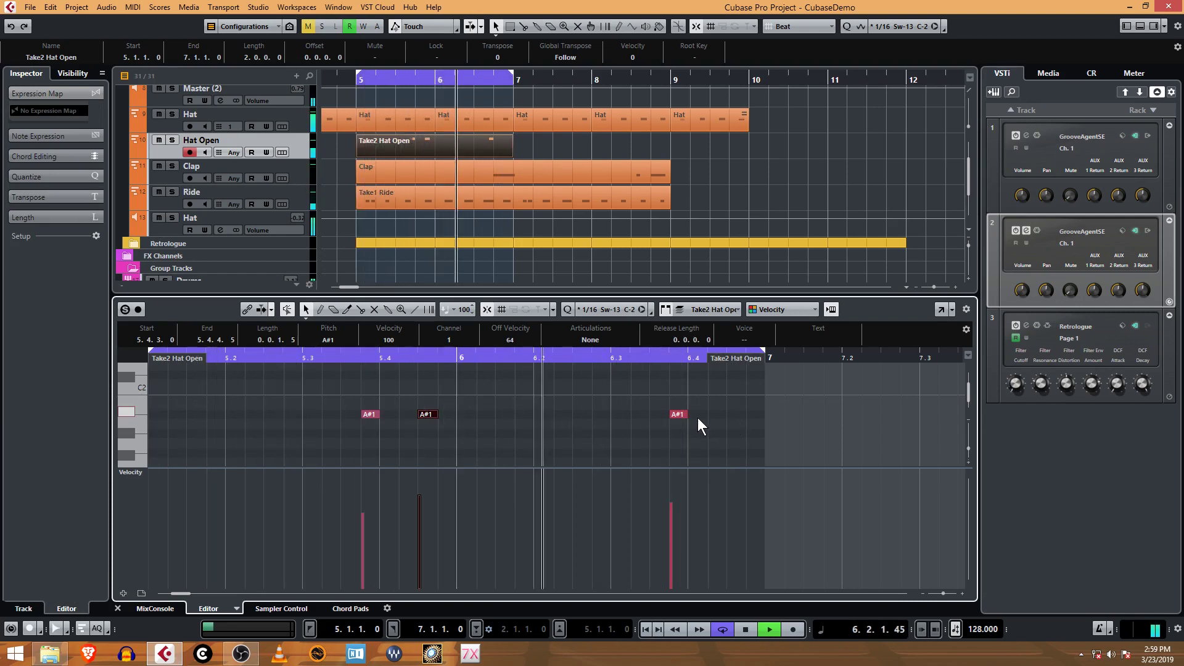
pyautogui.click(736, 414)
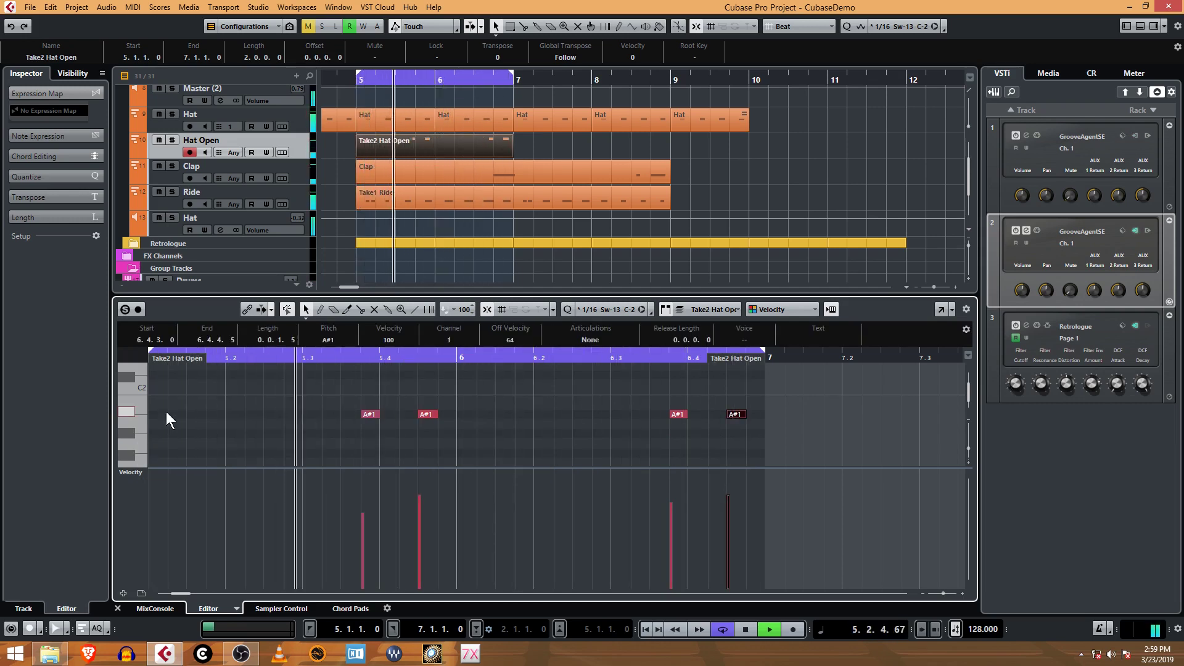
# Add two more A#1 notes in the first half of bar 5, at about 5.1.4 and 5.2.2
pyautogui.click(196, 413)
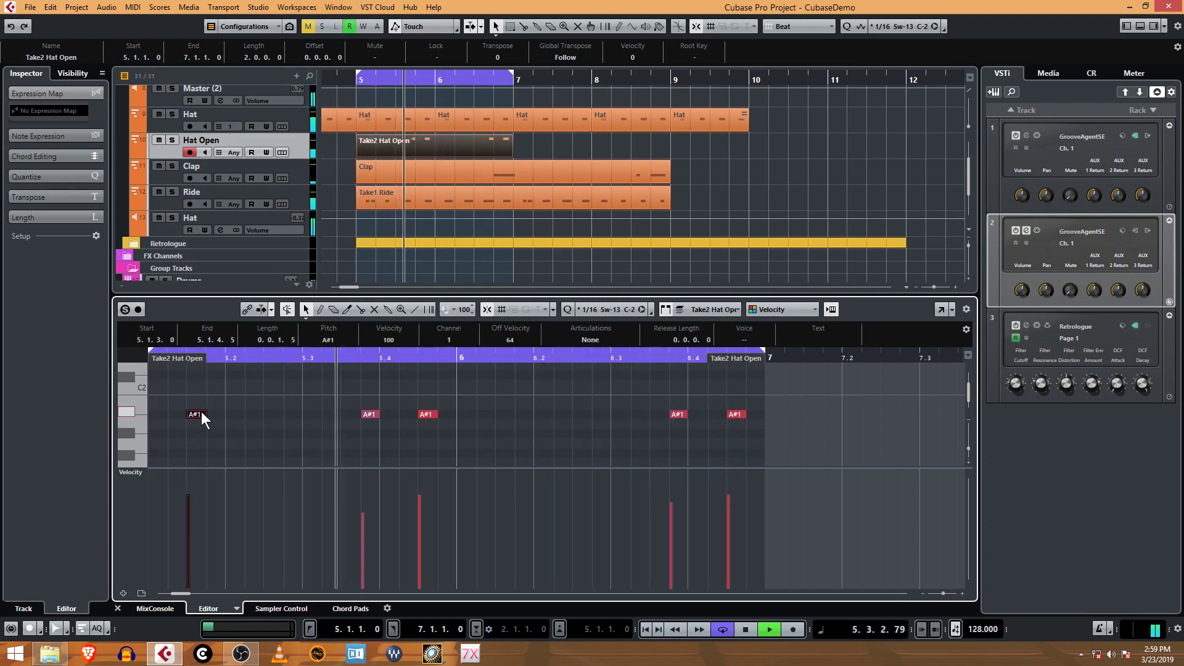
pyautogui.moveTo(195, 415); pyautogui.dragTo(220, 416)
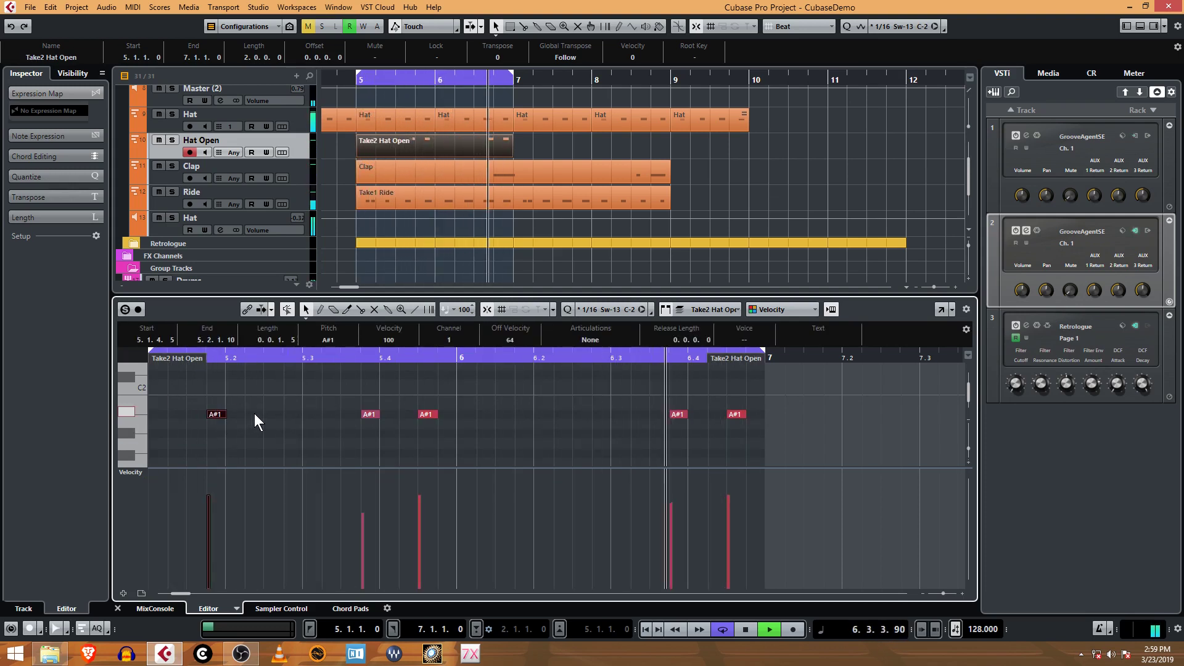
pyautogui.click(254, 413)
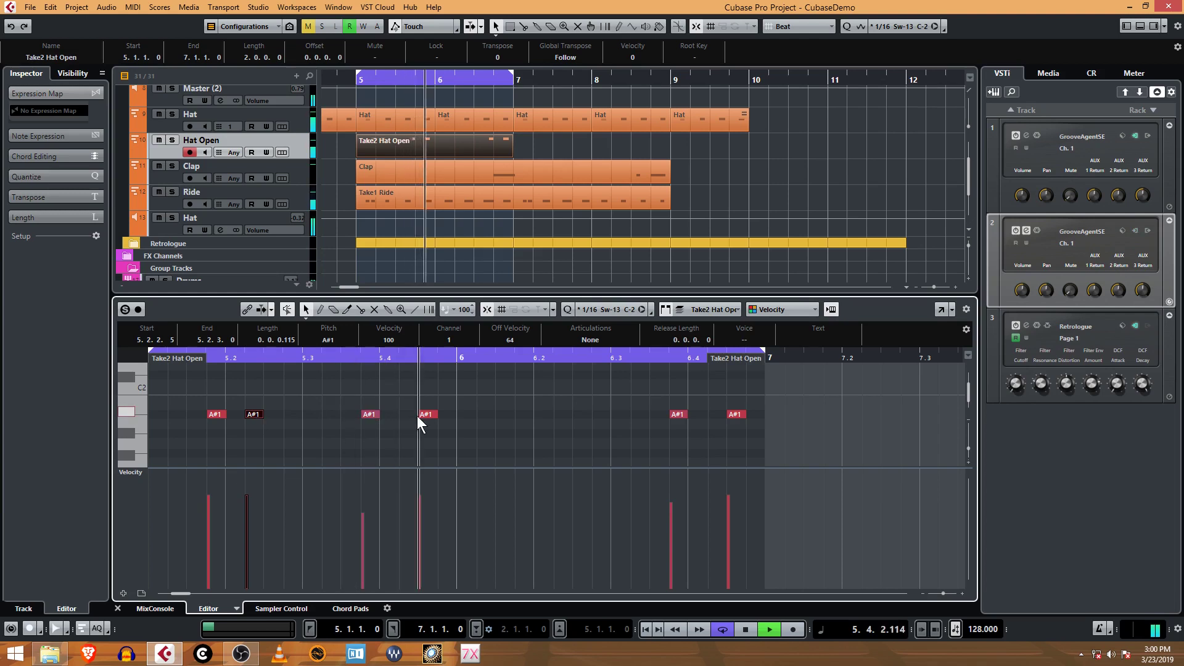
# Move the A#1 note at 5.2.2 to 5.2.3, and try bar 5's last note at 5.4.2 before returning it to 5.4.3
pyautogui.moveTo(424, 415); pyautogui.dragTo(405, 417)
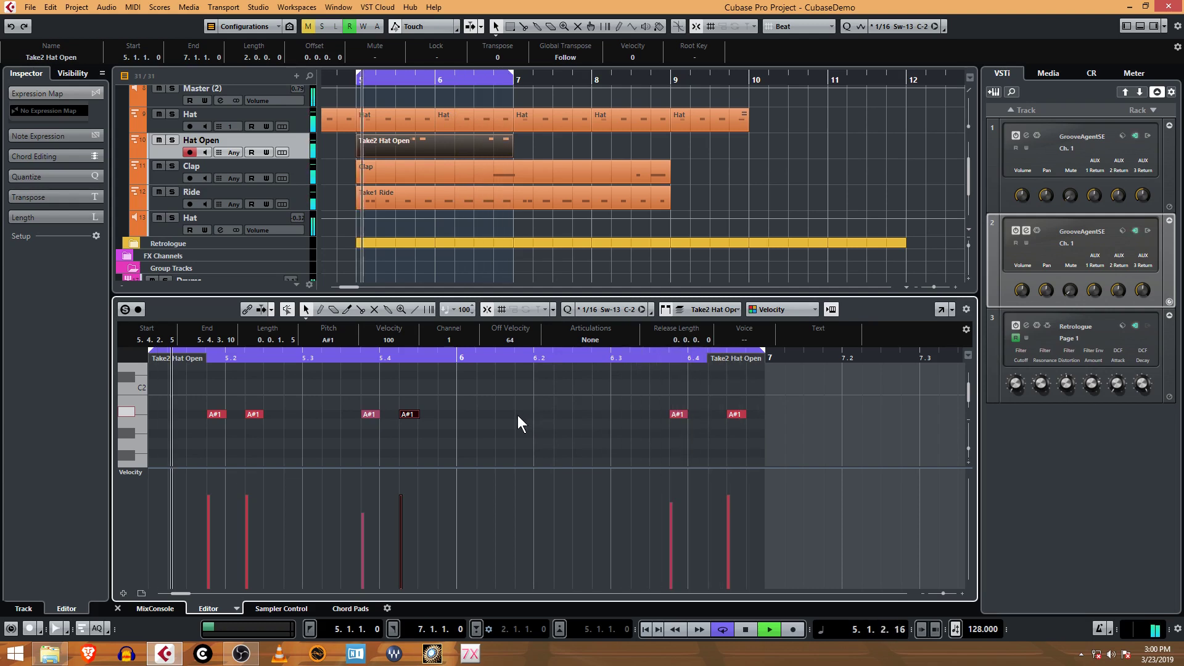
pyautogui.moveTo(254, 414); pyautogui.dragTo(273, 416)
pyautogui.moveTo(362, 401); pyautogui.dragTo(431, 417)
pyautogui.click(401, 426)
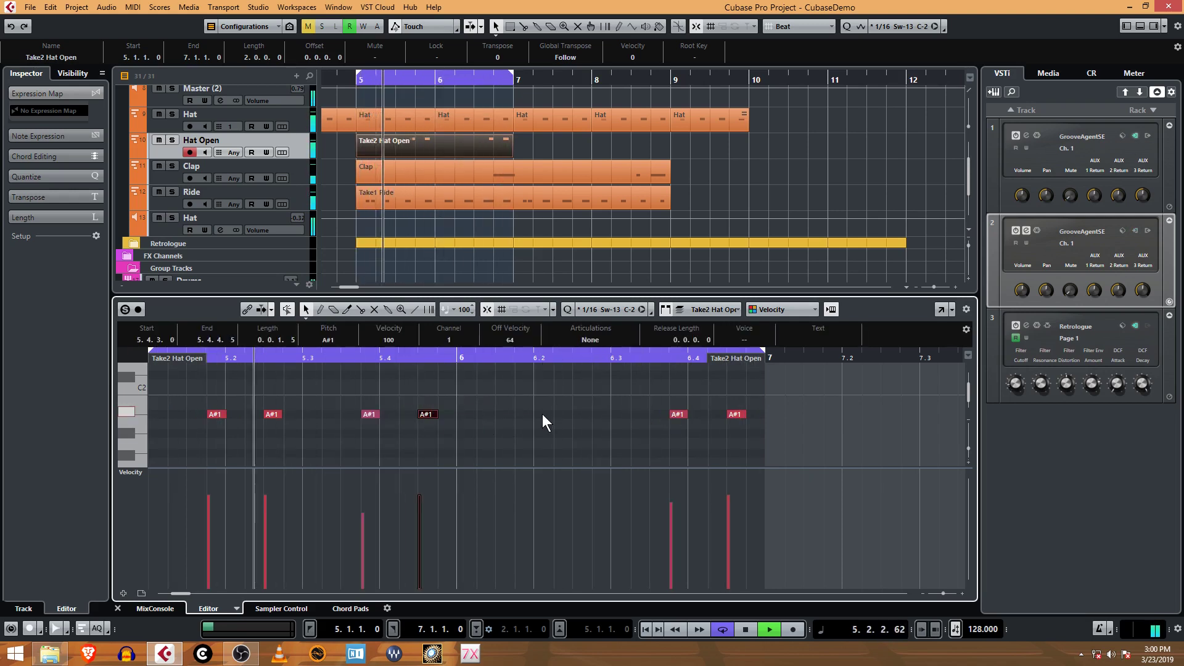
# Add two A#1 notes in the first half of bar 6 and shift them to about 6.1.4 and 6.2.3
pyautogui.click(507, 415)
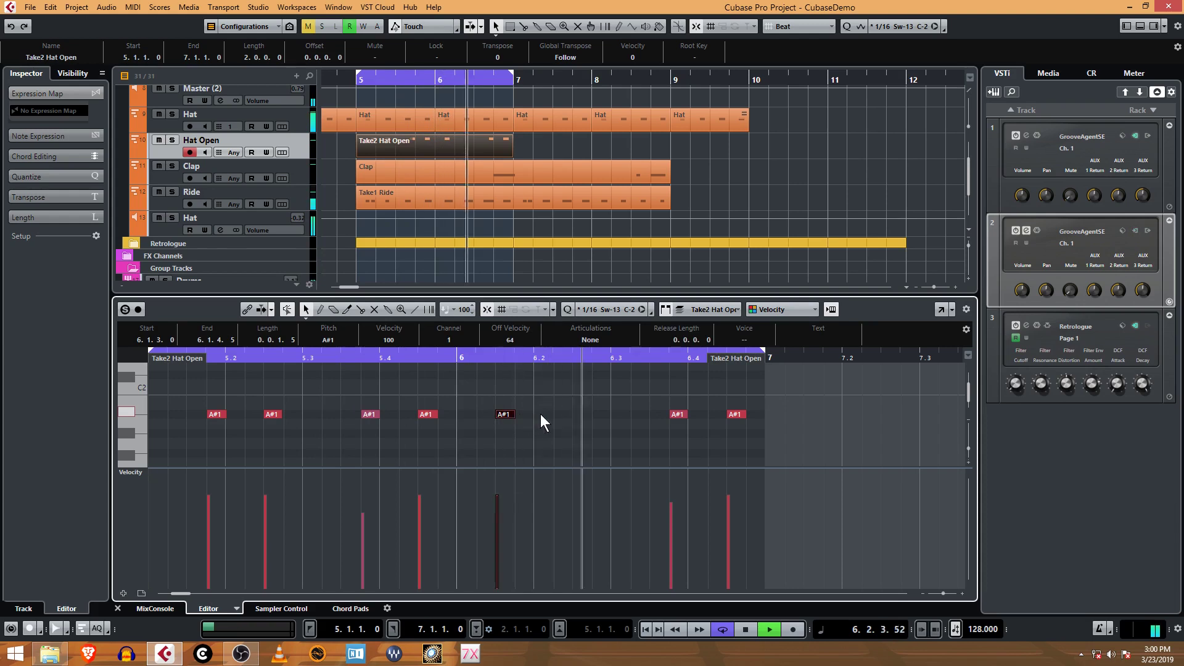
pyautogui.click(568, 416)
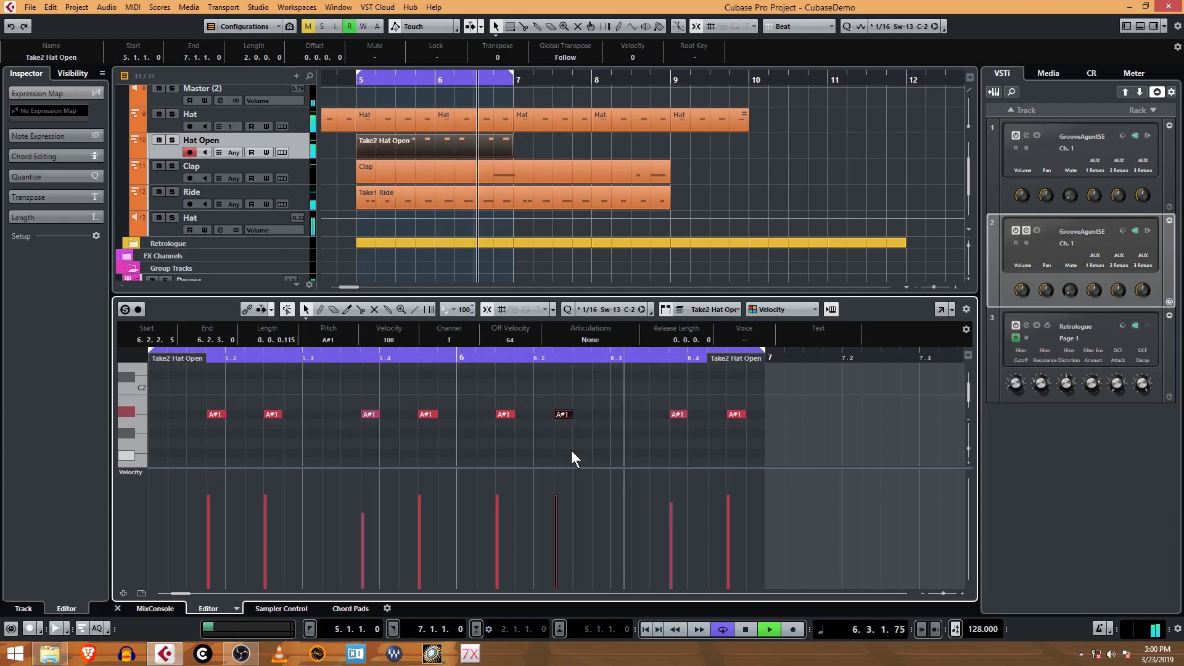
pyautogui.moveTo(507, 415); pyautogui.dragTo(580, 415)
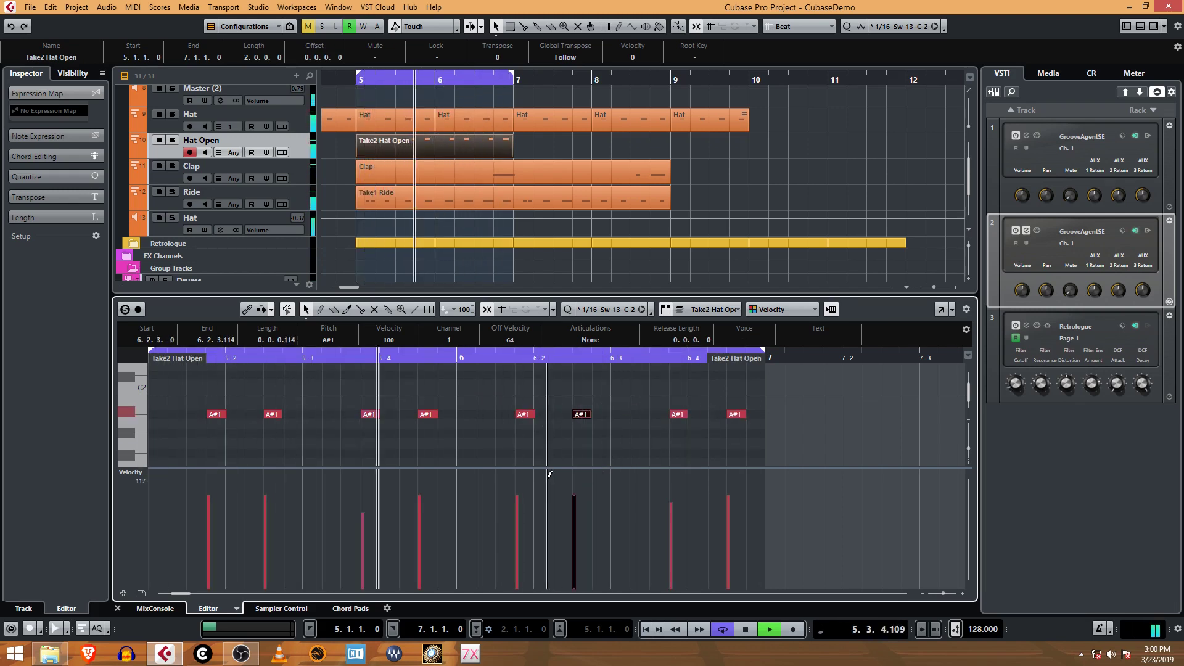
# Alternate the eight A#1 velocities, accenting the first note of each pair at about 115 and lowering the second to roughly 76–89
pyautogui.click(216, 481)
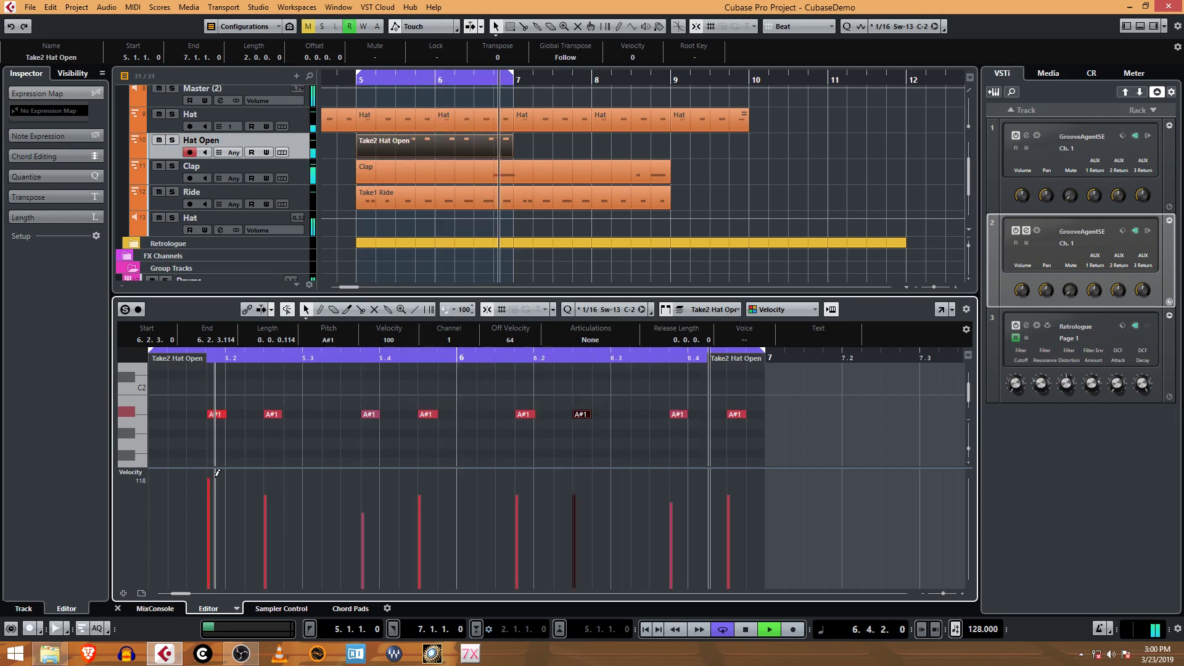
pyautogui.click(266, 506)
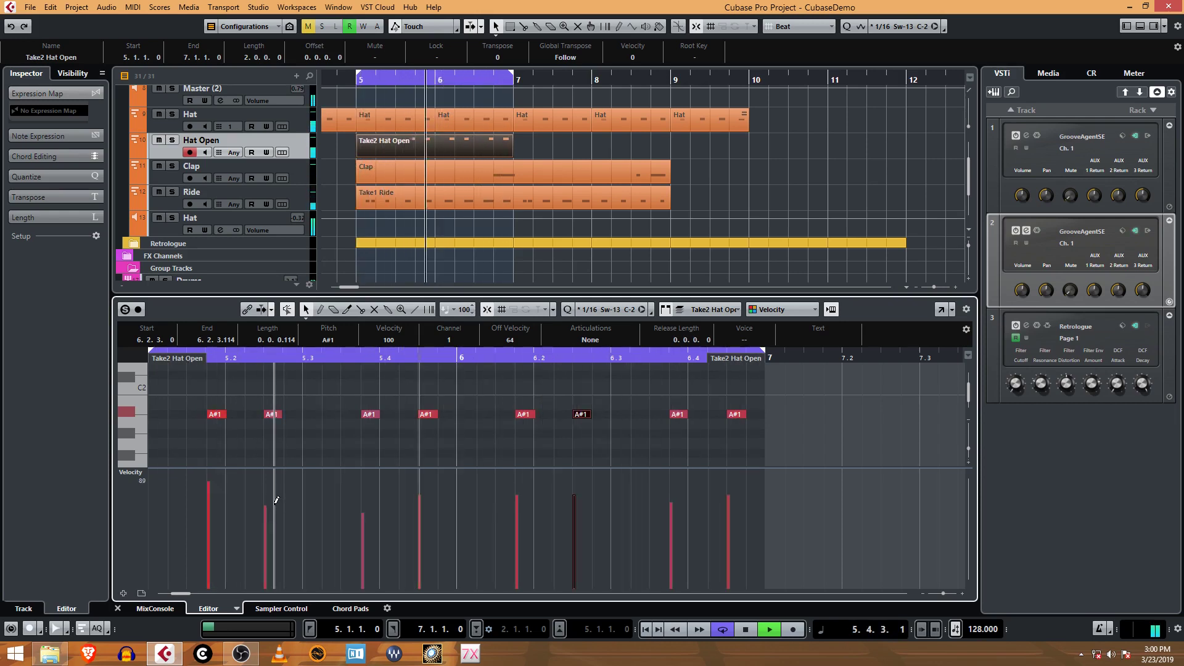
pyautogui.click(364, 476)
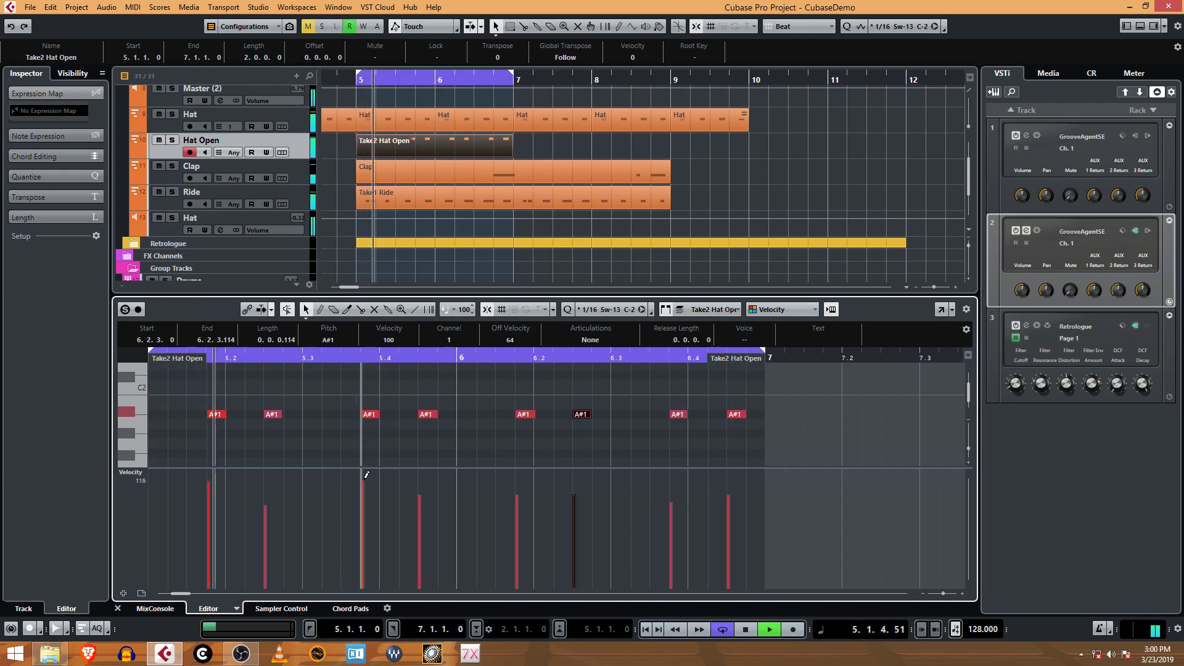
pyautogui.click(427, 507)
pyautogui.click(517, 480)
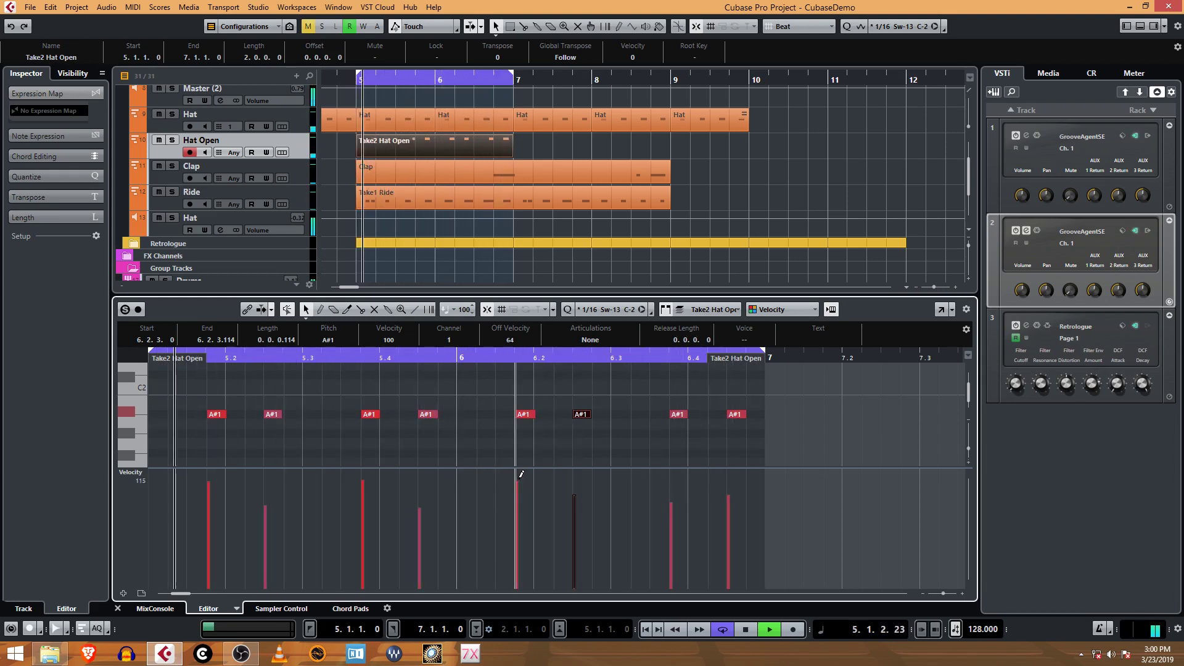
pyautogui.click(575, 507)
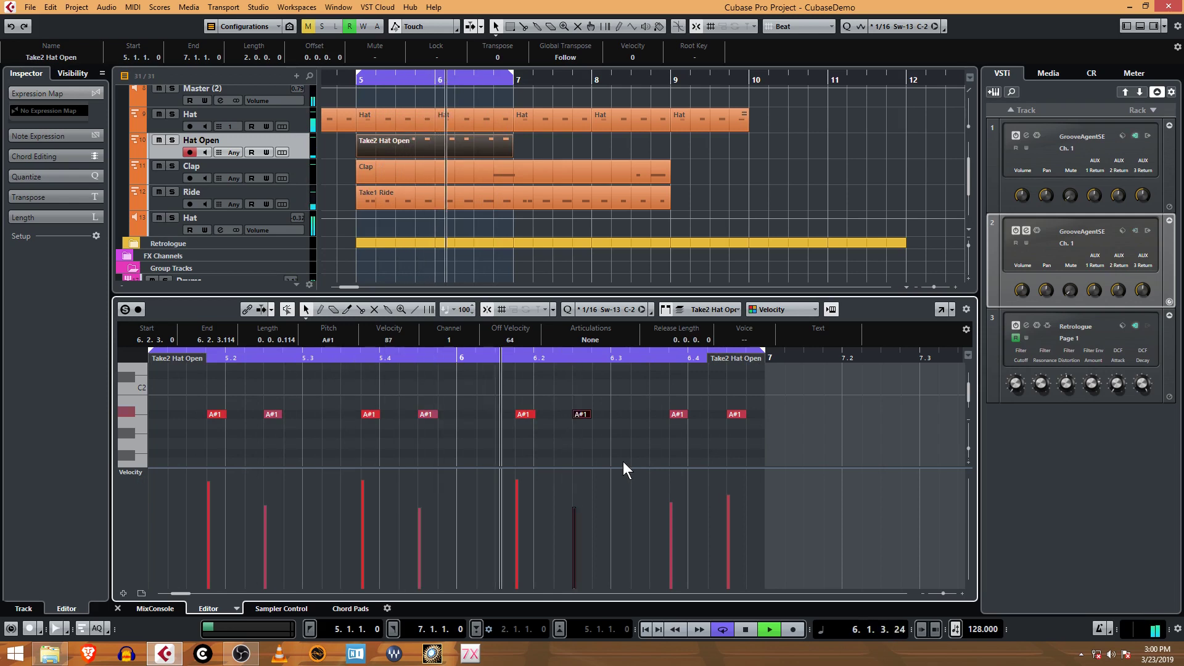
pyautogui.click(671, 481)
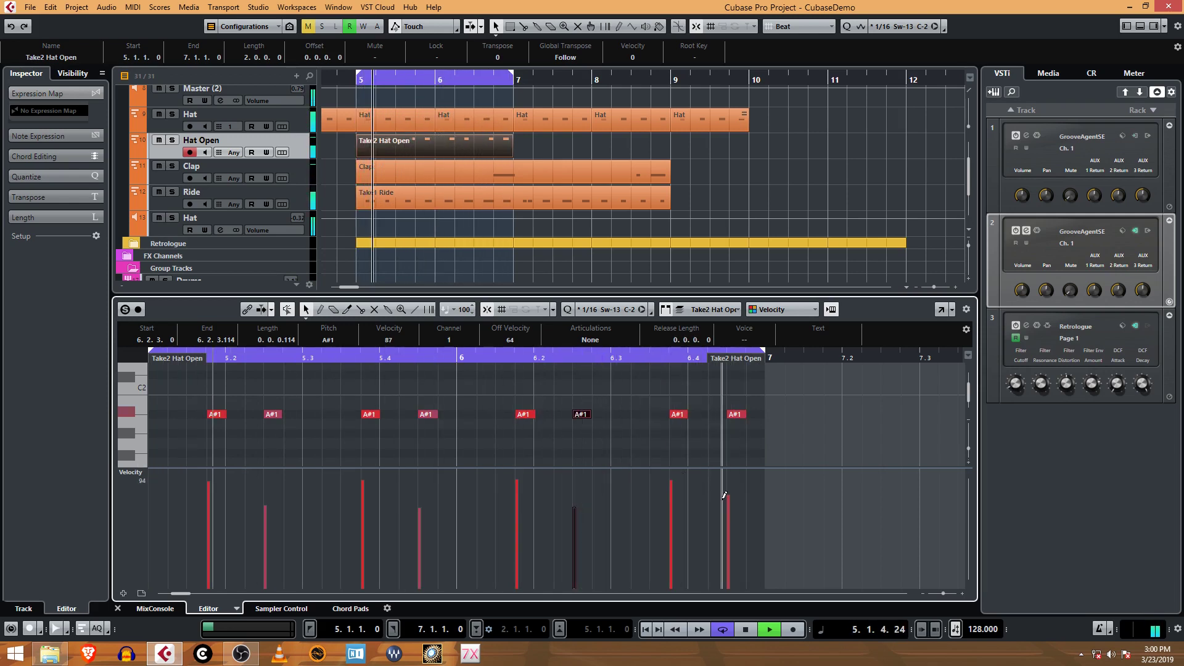
pyautogui.click(729, 511)
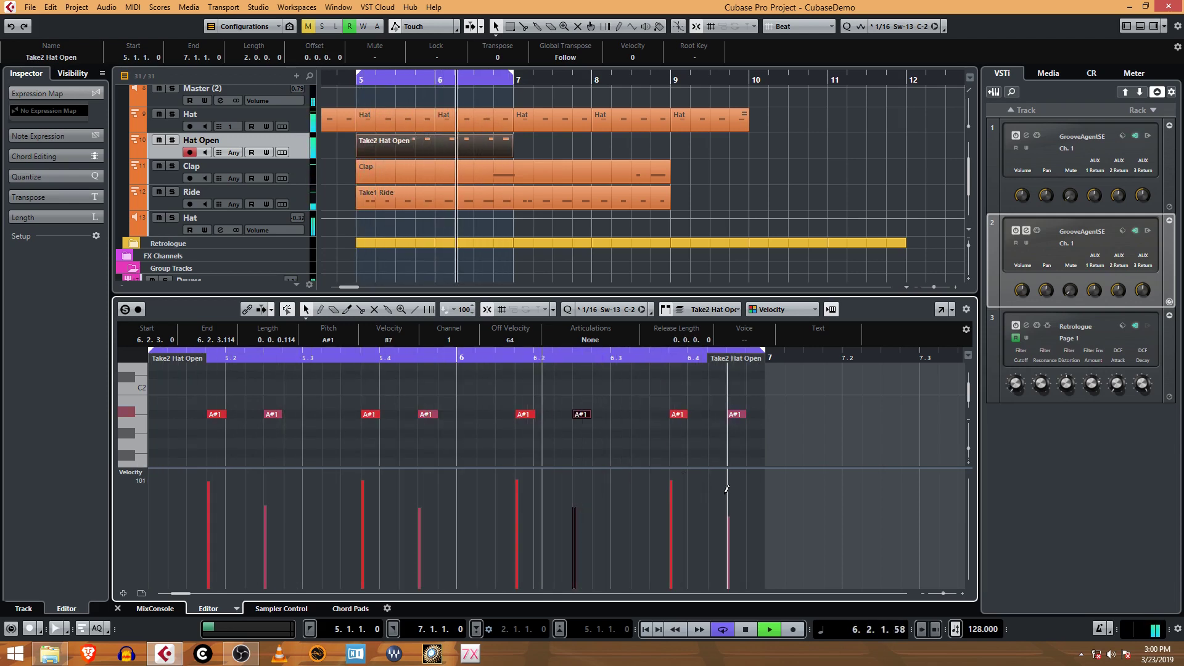
pyautogui.click(475, 383)
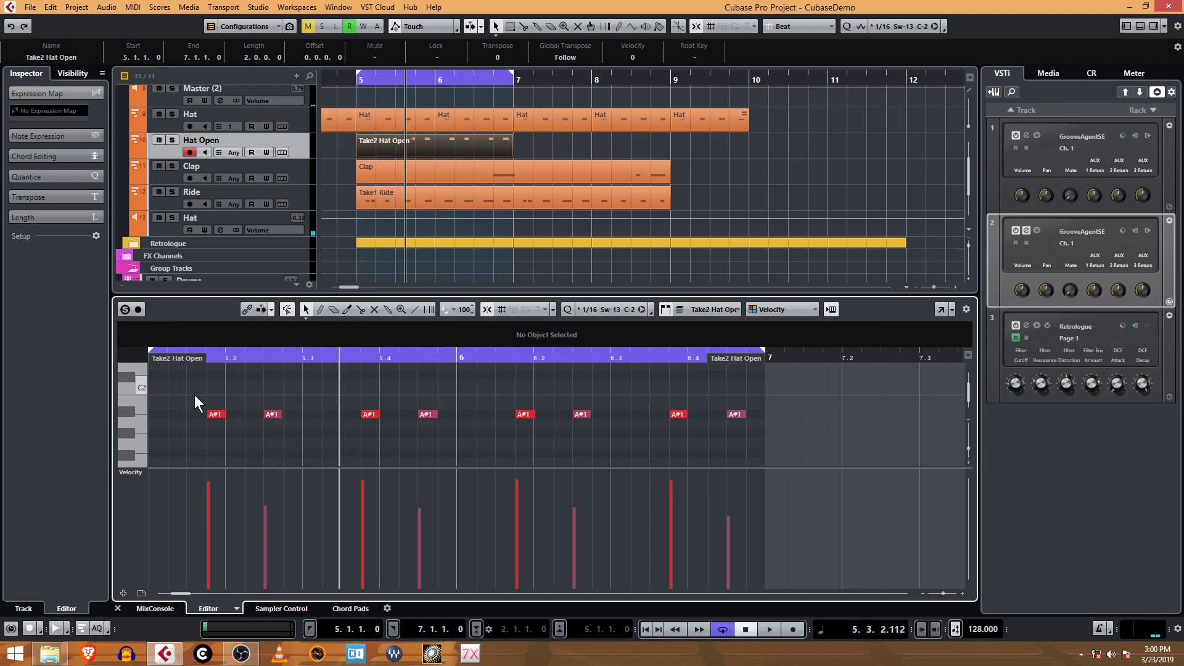
# Try shifting the four accented A#1 notes slightly earlier, with the first at 5.1.3.106, and play the loop from bar 5
pyautogui.moveTo(194, 395); pyautogui.dragTo(231, 427)
pyautogui.moveTo(330, 387); pyautogui.dragTo(376, 415)
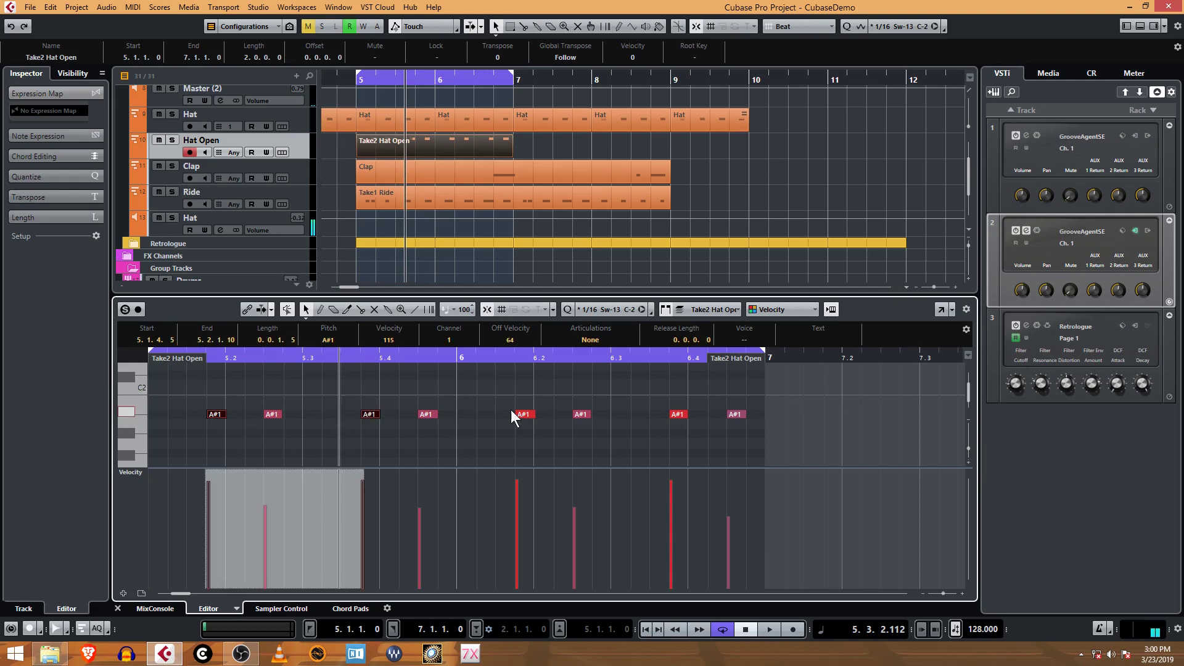
pyautogui.moveTo(520, 398); pyautogui.dragTo(544, 422)
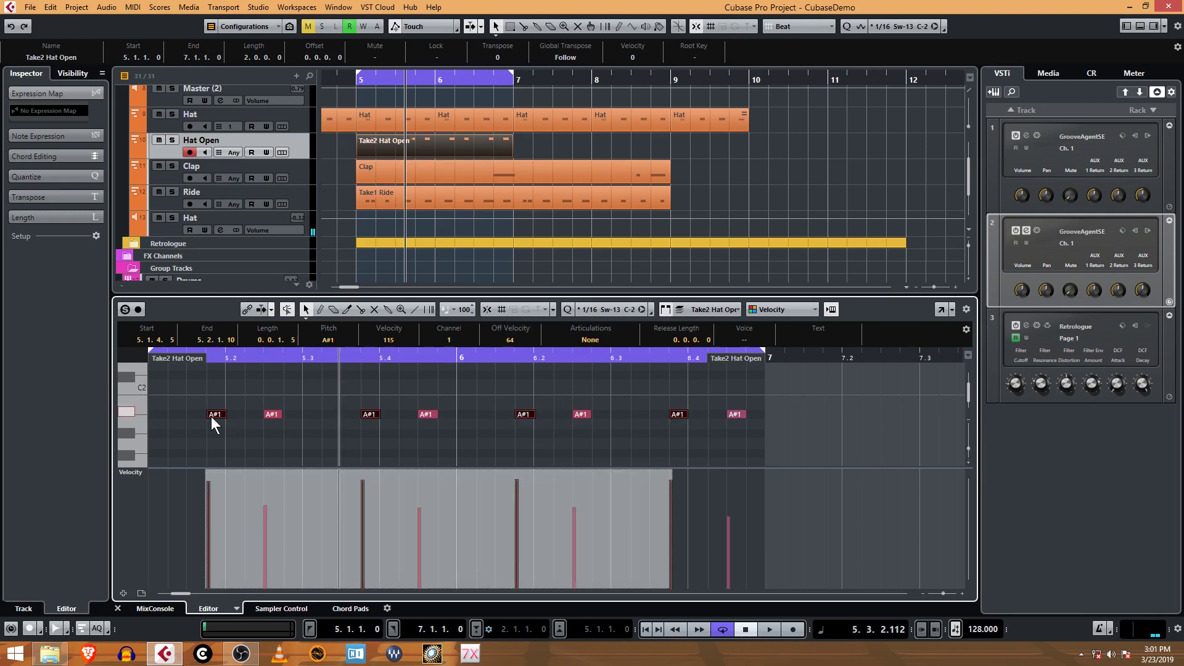
pyautogui.moveTo(213, 415); pyautogui.dragTo(212, 415)
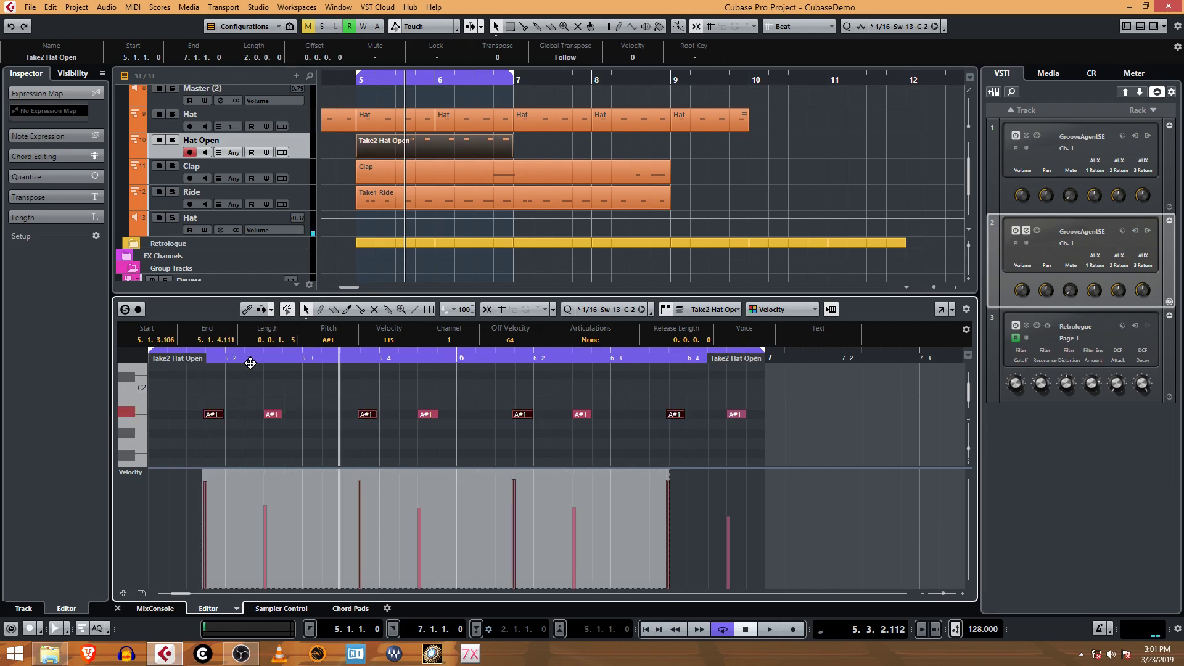
pyautogui.click(360, 80)
pyautogui.press('space')
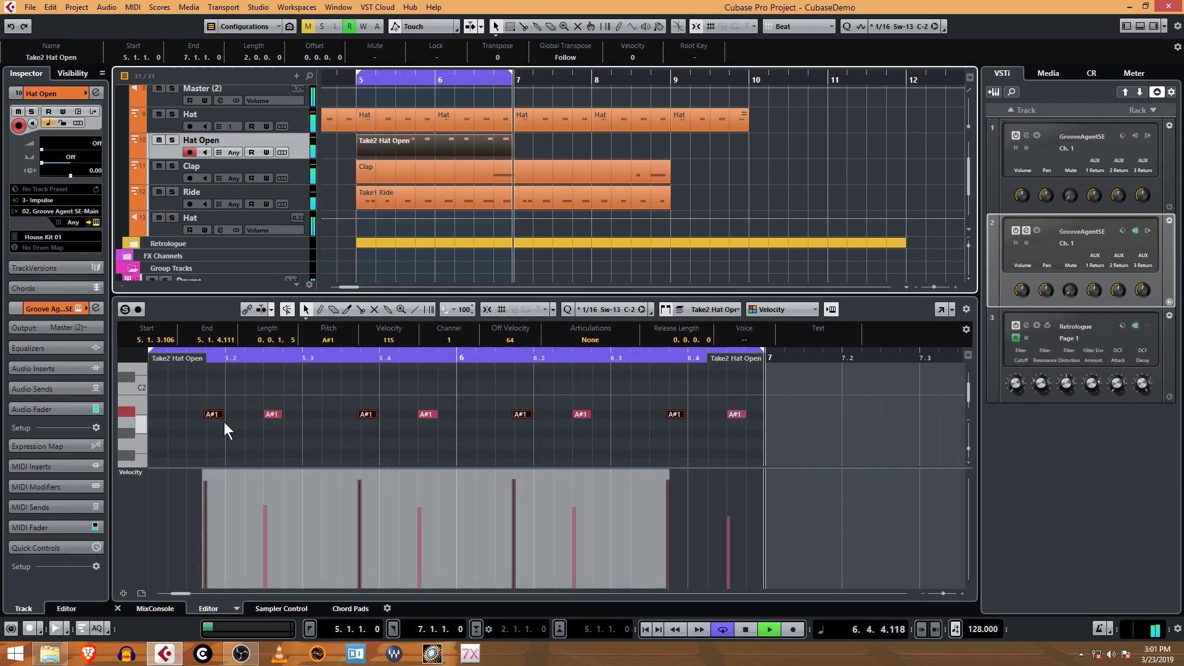
# Stop playback and move the four accented notes later again, settling the first at 5.1.4.5 after trying 5.1.4.12
pyautogui.press('space')
pyautogui.moveTo(211, 413); pyautogui.dragTo(213, 413)
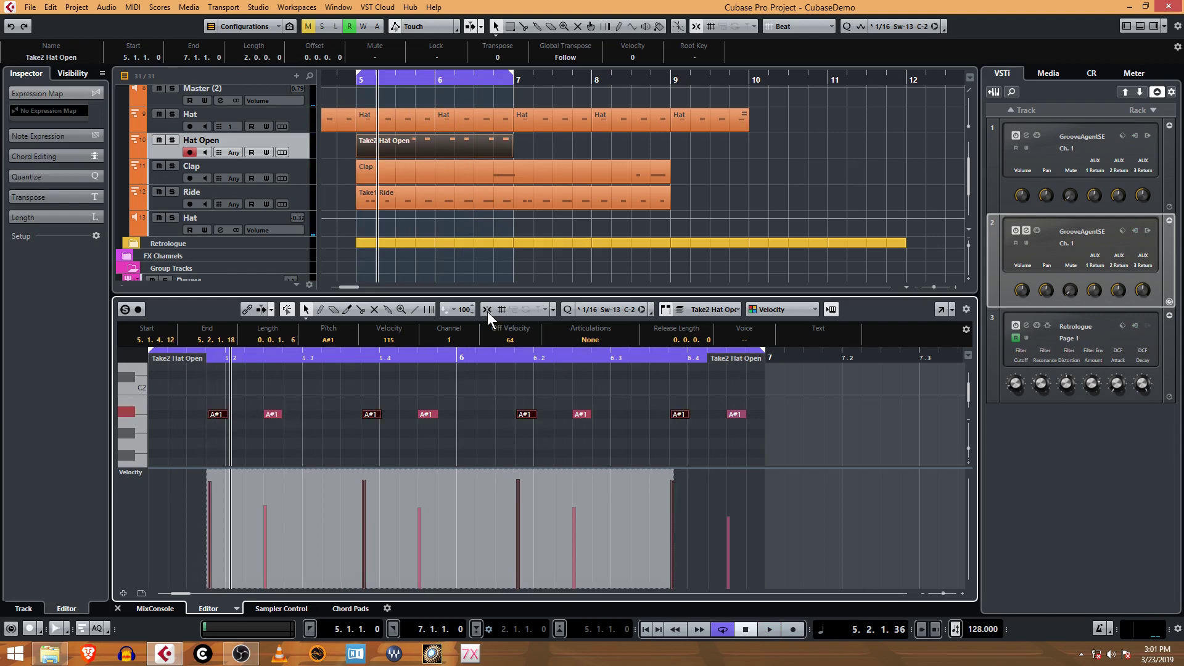
pyautogui.moveTo(217, 414); pyautogui.dragTo(216, 414)
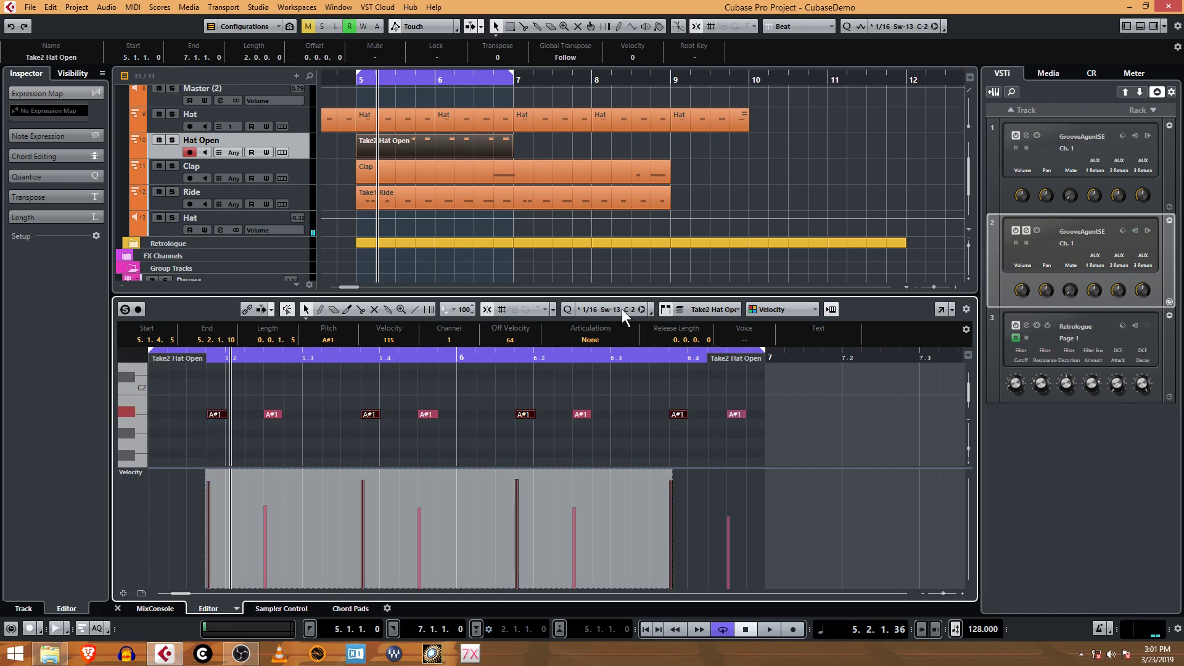
# Select all eight A#1 notes and apply automatic quantizing to a 1/16 grid with 0% swing from the quantize settings
pyautogui.moveTo(211, 397); pyautogui.dragTo(730, 428)
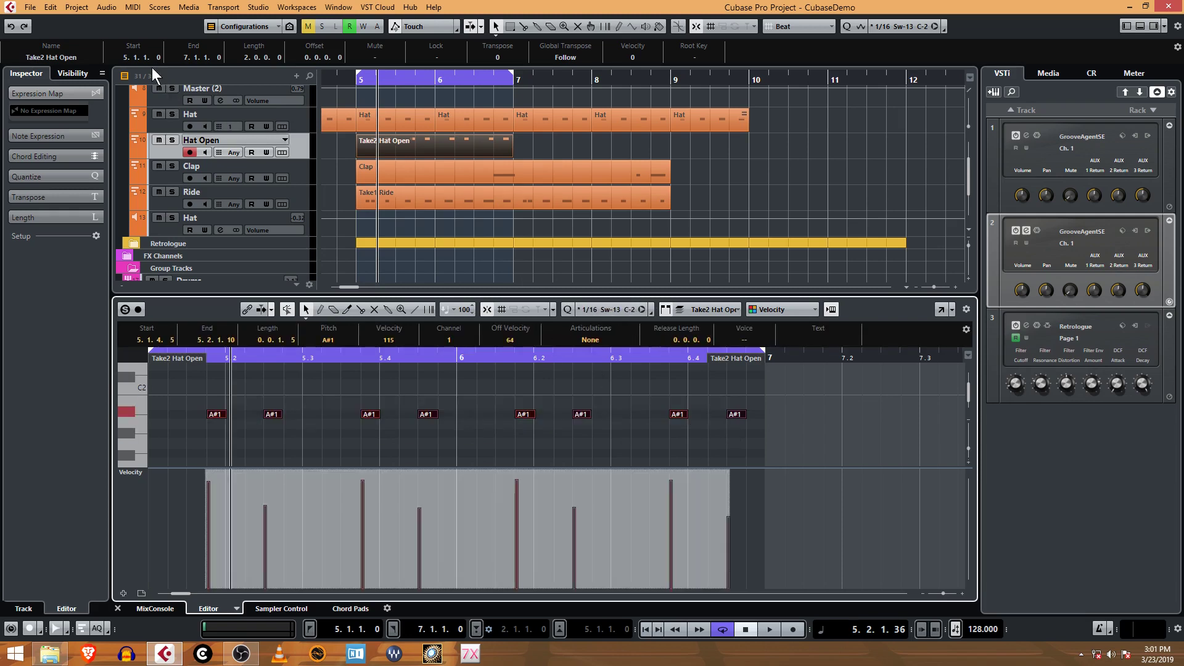
pyautogui.click(76, 7)
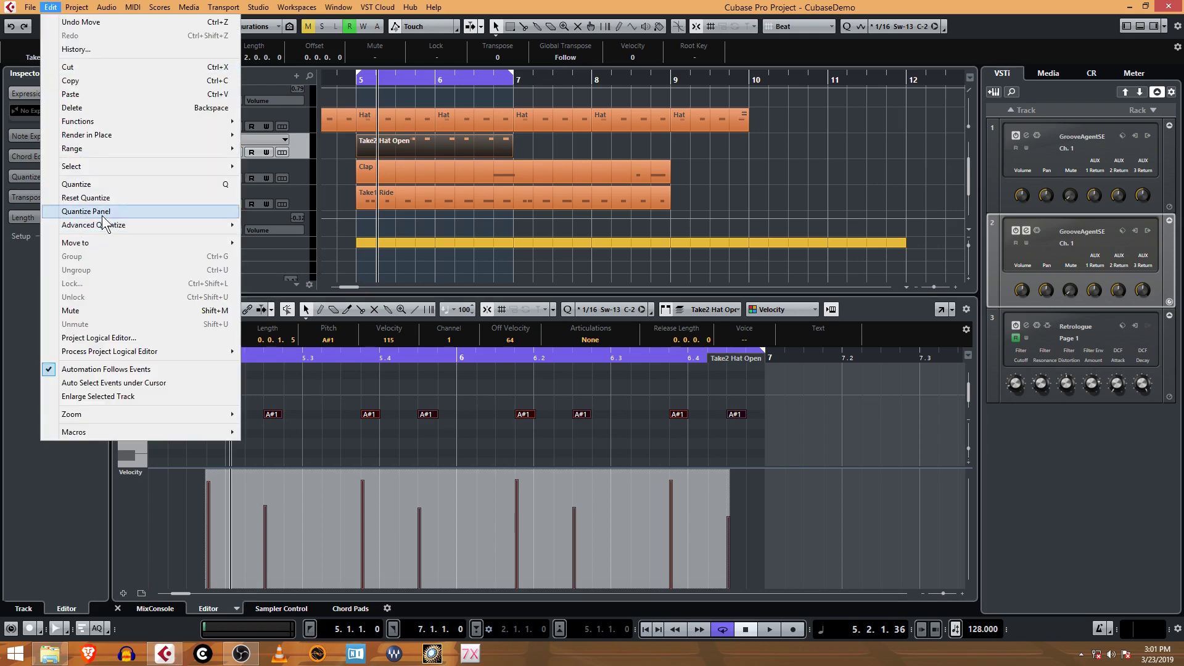
pyautogui.click(123, 214)
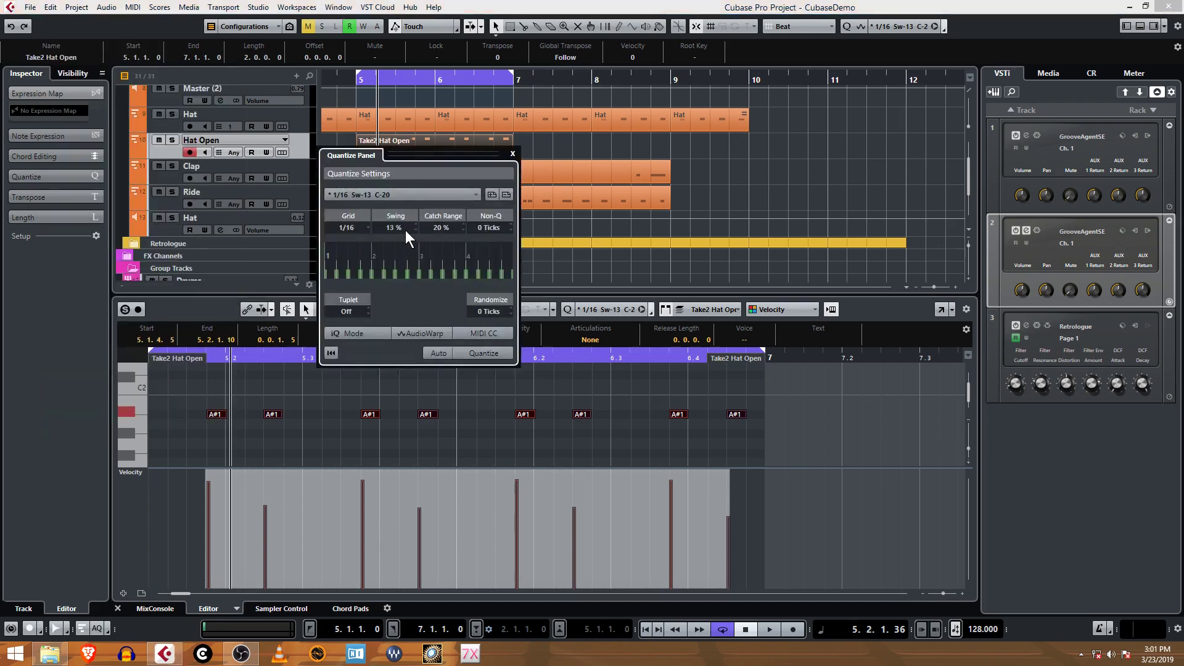
pyautogui.scroll(4, 405, 230)
pyautogui.moveTo(406, 213); pyautogui.dragTo(405, 303)
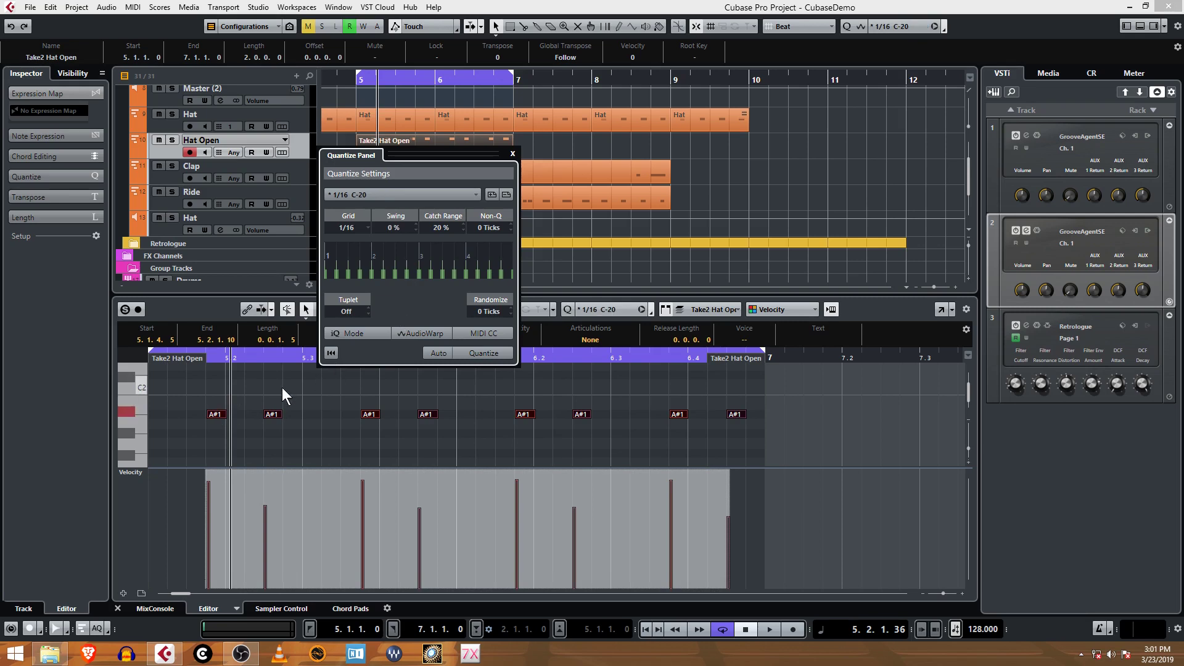
pyautogui.click(439, 353)
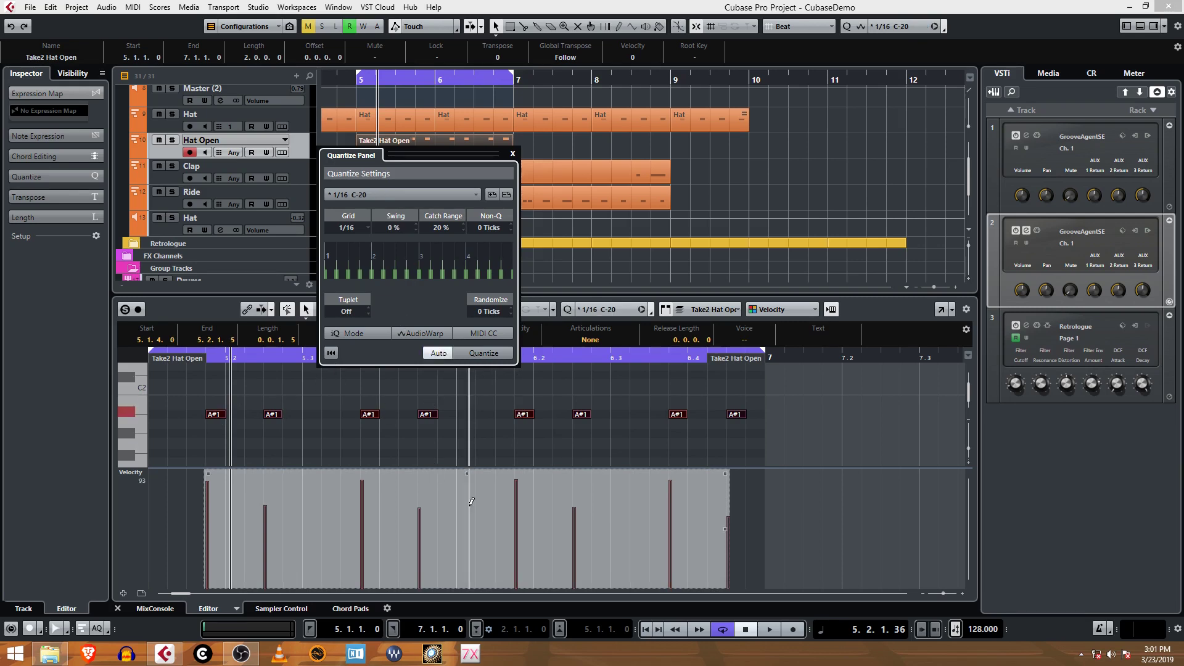
# Set the quantize swing to 16% while the loop plays, then stop playback
pyautogui.click(758, 629)
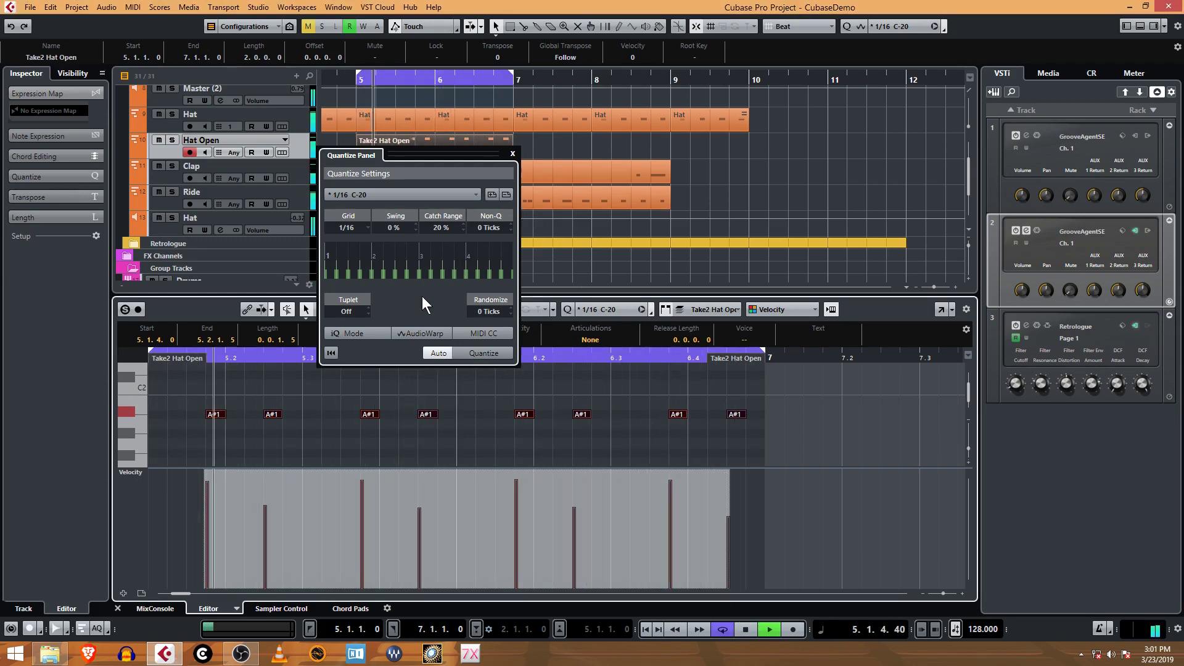
pyautogui.scroll(7, 398, 230)
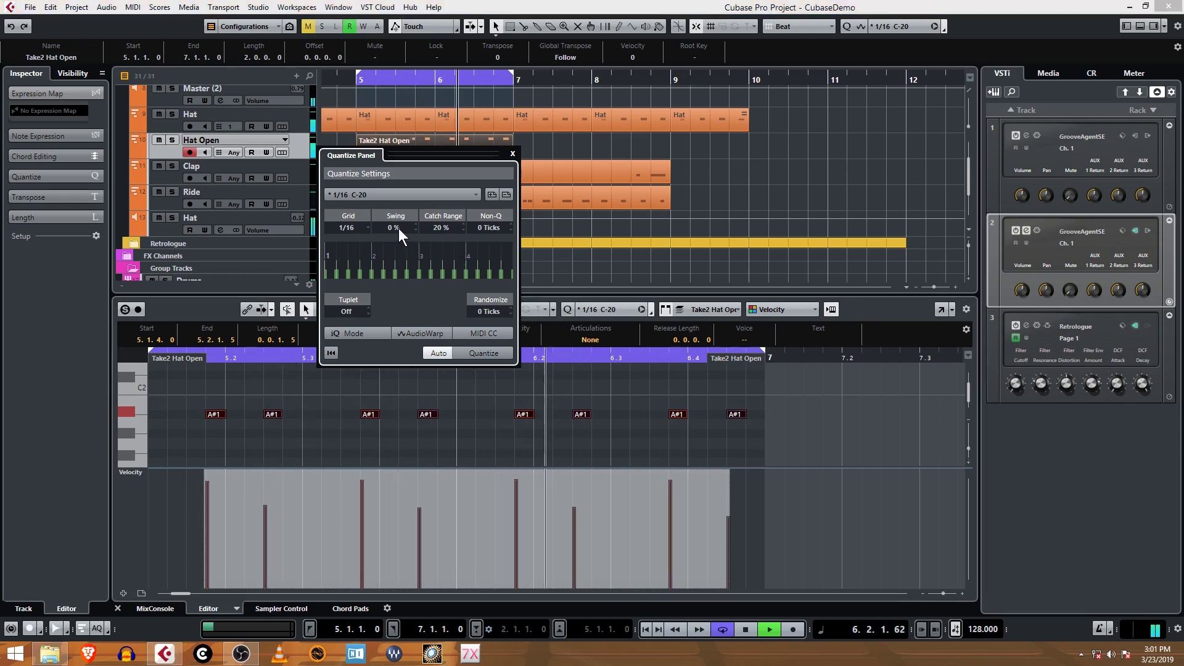
pyautogui.moveTo(405, 215); pyautogui.dragTo(408, 199)
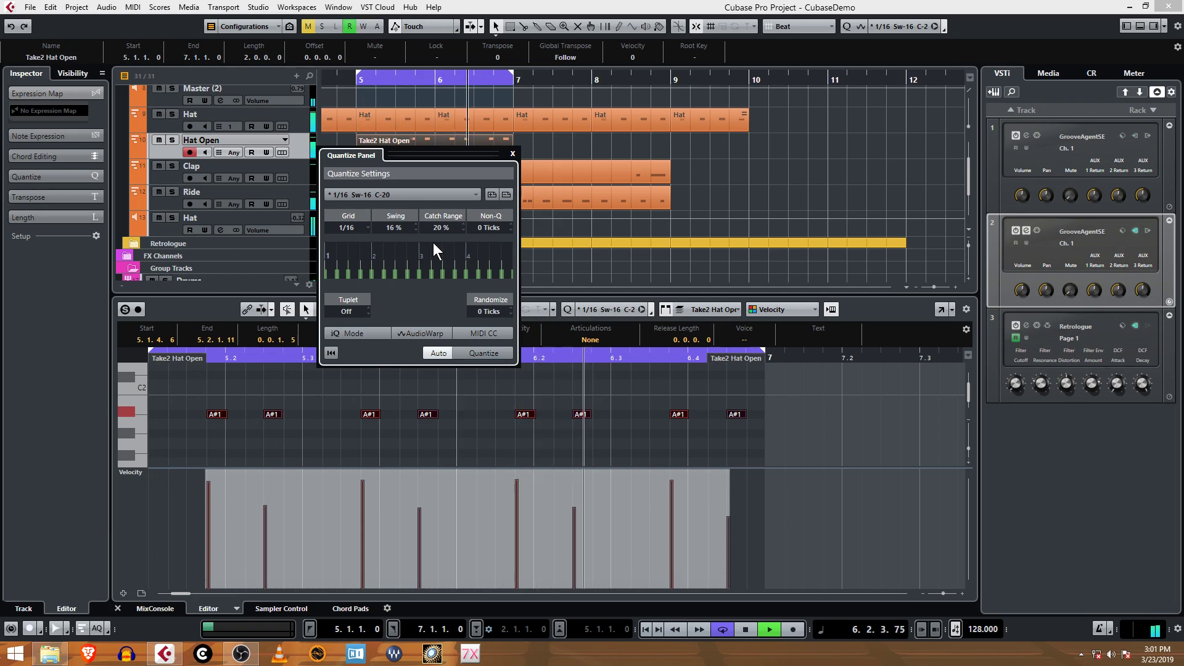
pyautogui.press('space')
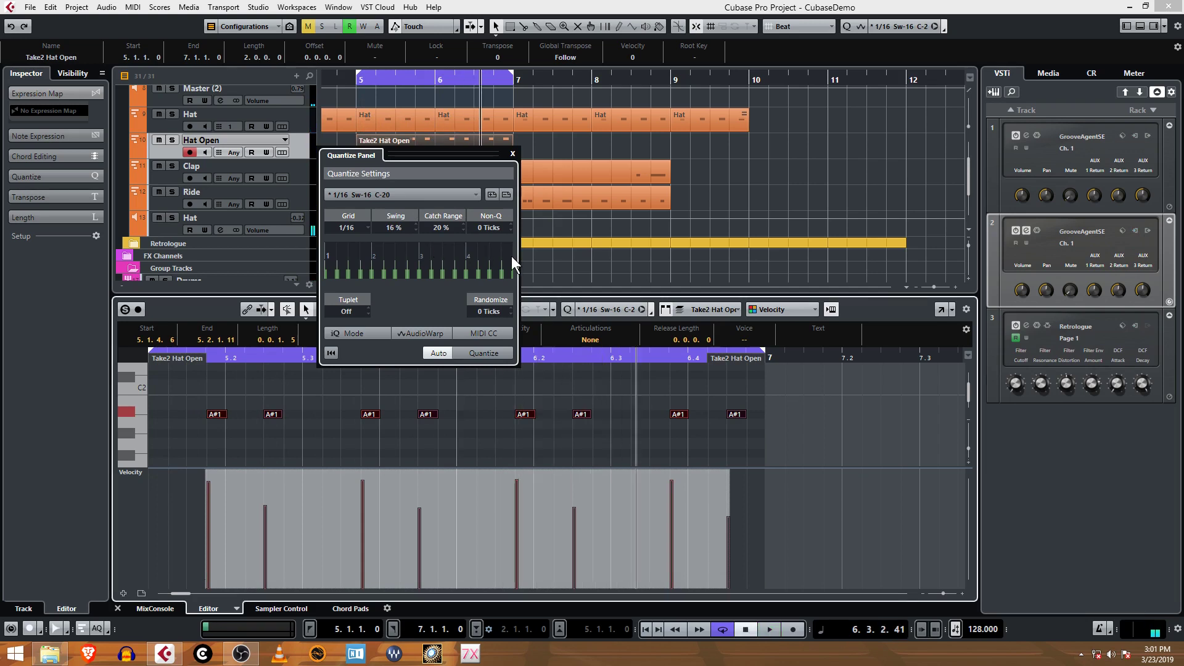